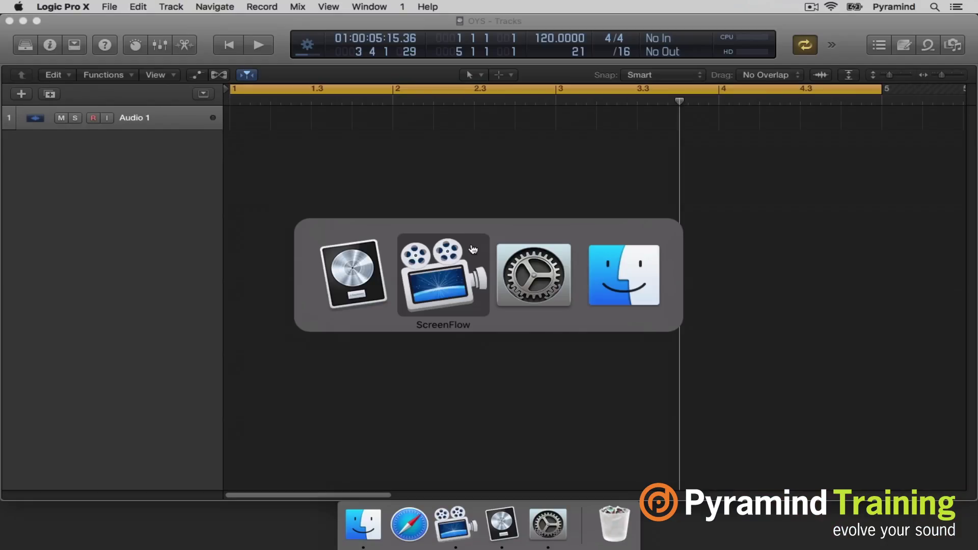
# - Drag the 22 selected drum and piano files from OYS Audio Files Only into Logic's Tracks area
pyautogui.press('super+Tab')
pyautogui.press('super+Tab')
pyautogui.moveTo(427, 86); pyautogui.dragTo(457, 85)
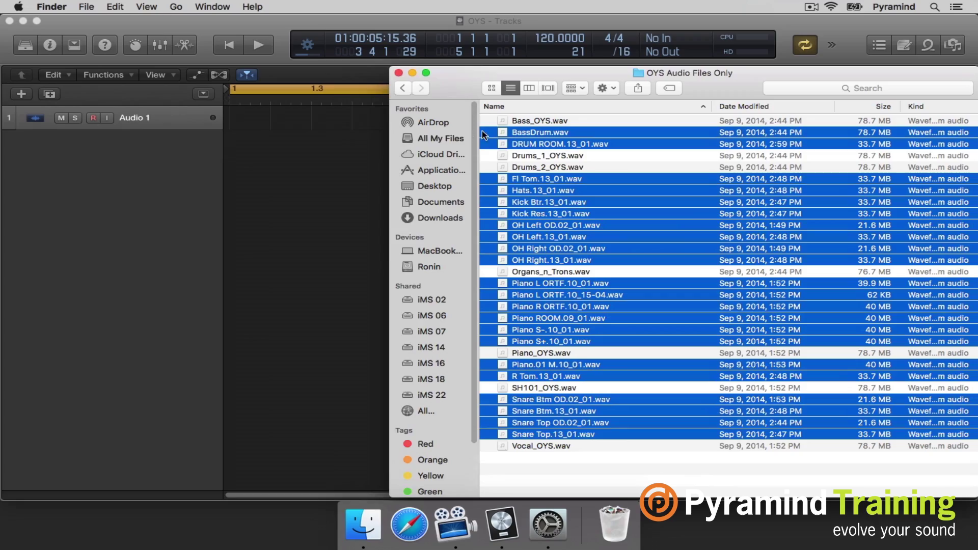
pyautogui.moveTo(510, 132); pyautogui.dragTo(250, 118)
pyautogui.click(252, 119)
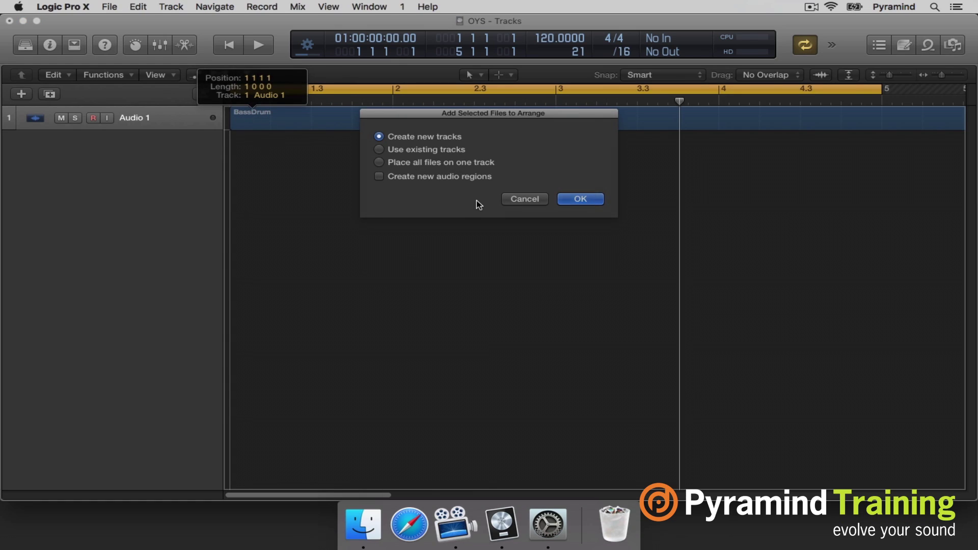
# - Put each file on its own new track and import the tempo (126) and Marker 1
pyautogui.click(580, 199)
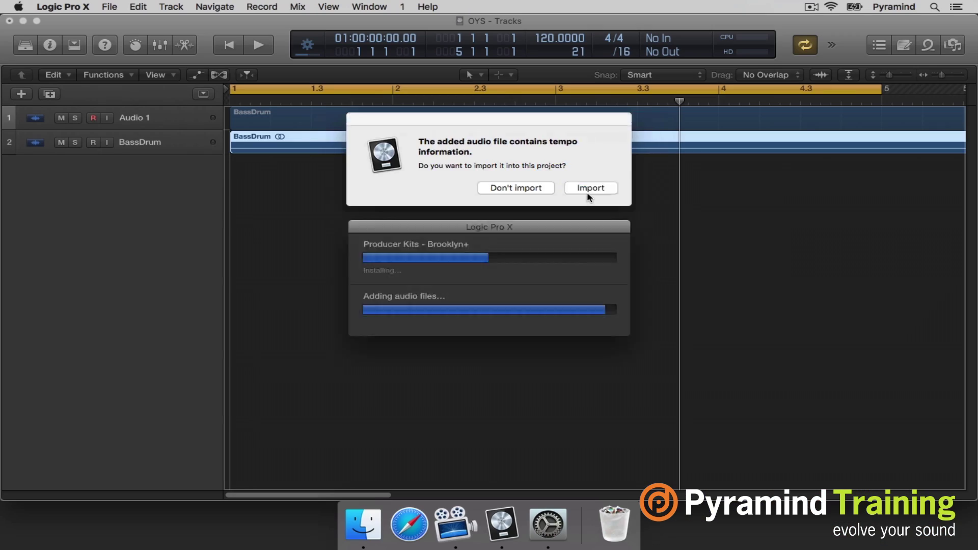
pyautogui.click(587, 191)
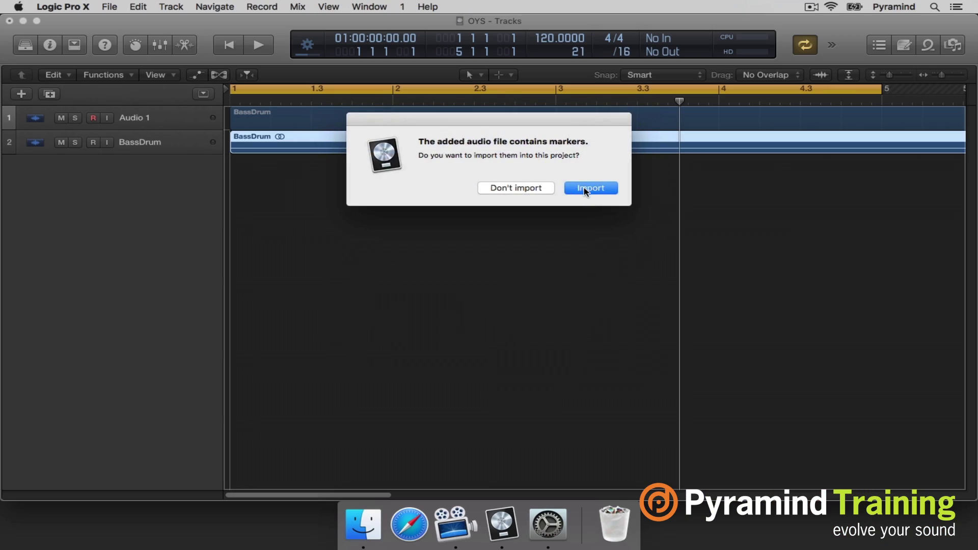
pyautogui.click(586, 190)
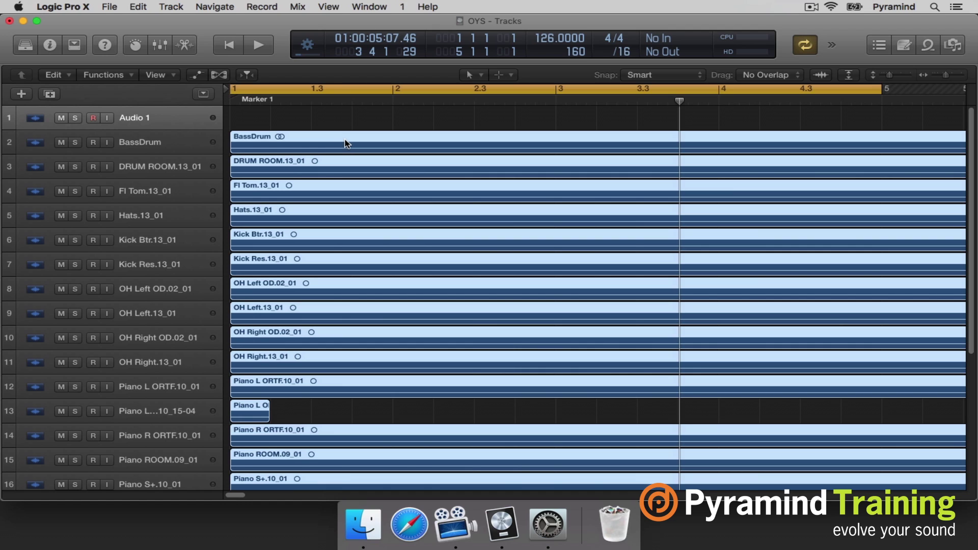
# - Turn off Cycle and move the selected regions to their original recording positions
pyautogui.click(331, 89)
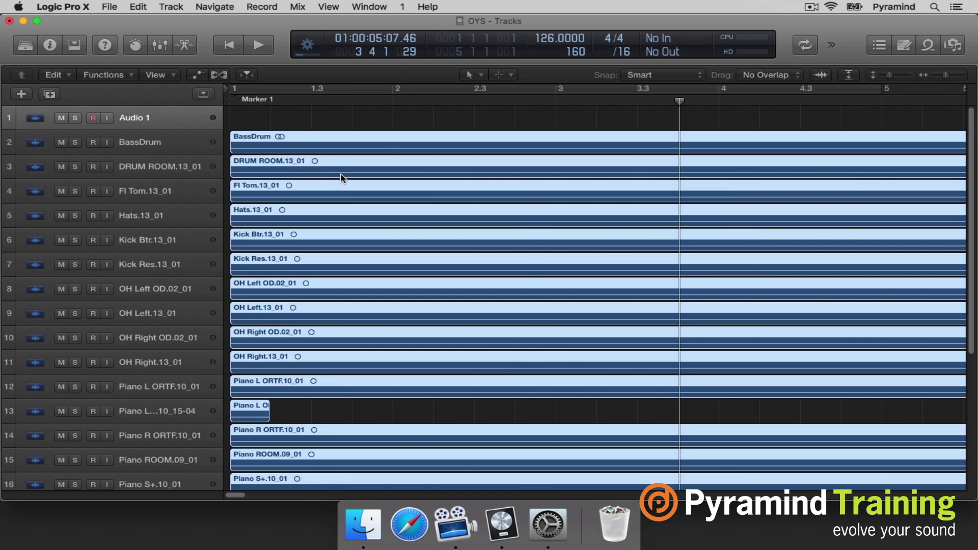
pyautogui.rightClick(343, 175)
pyautogui.moveTo(403, 318)
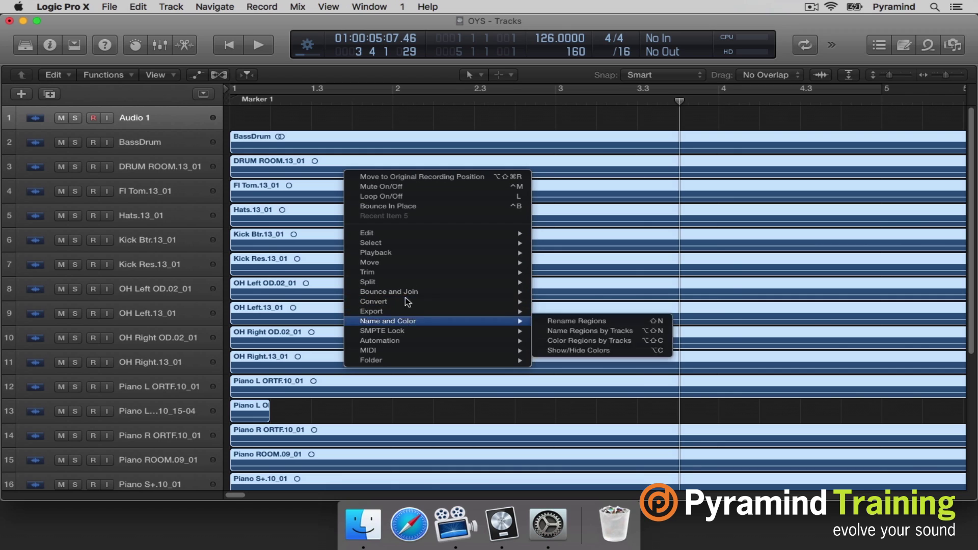
pyautogui.moveTo(408, 262)
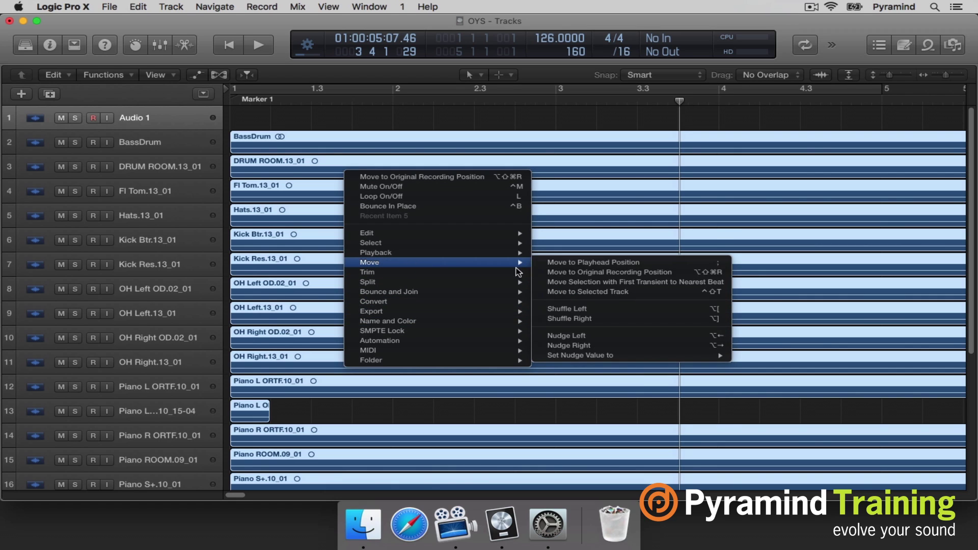
pyautogui.click(613, 275)
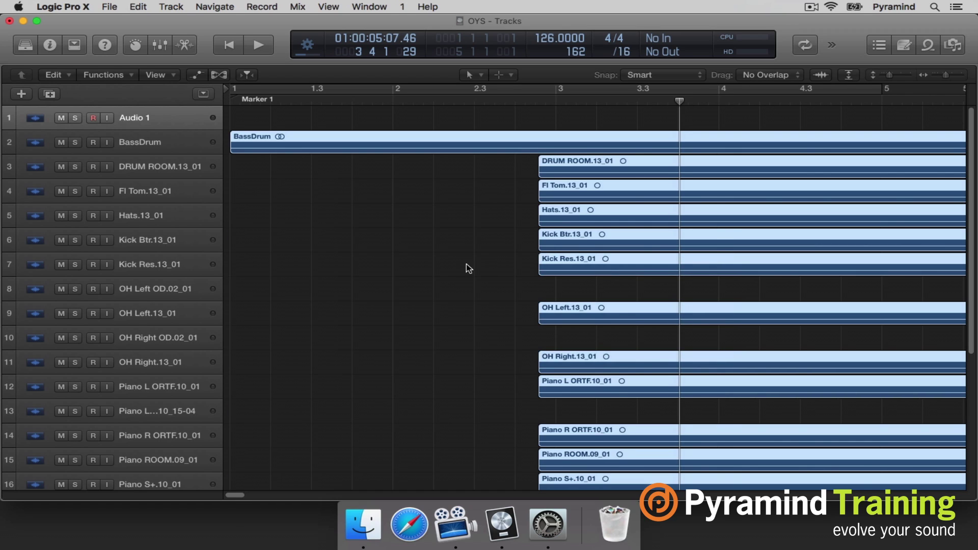
pyautogui.scroll(-5, 460, 283)
pyautogui.scroll(5, 460, 283)
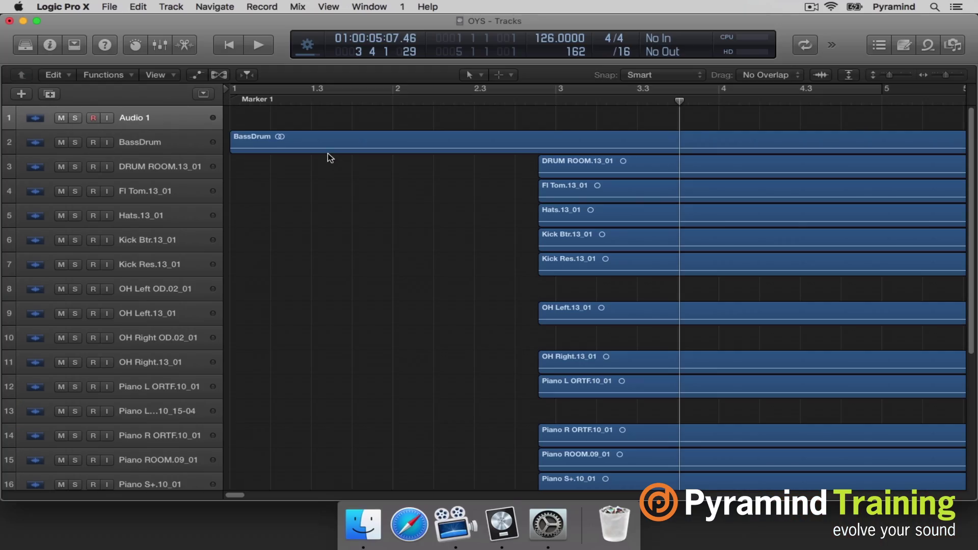
# - Select the DRUM ROOM.13_01 region and move the playhead to its start at 2 4 3 58
pyautogui.click(320, 136)
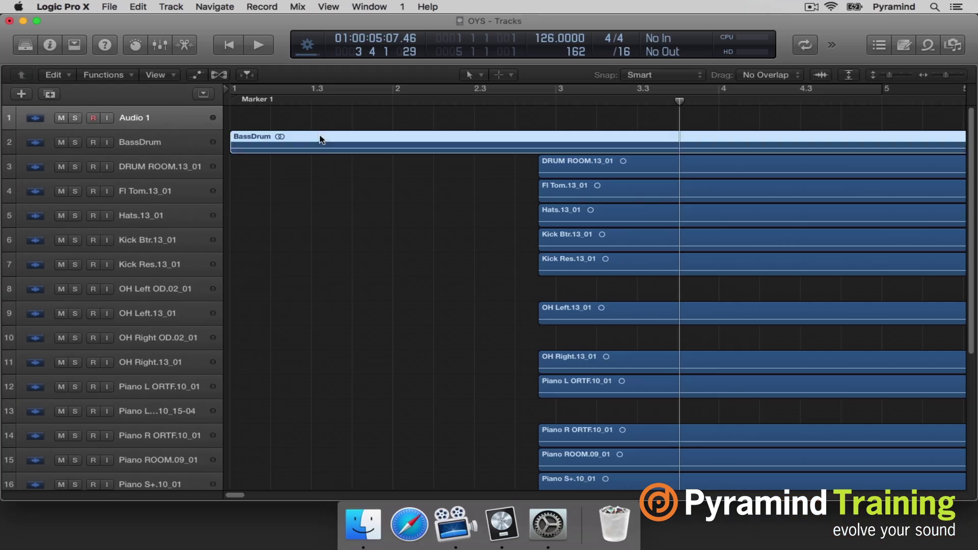
pyautogui.click(582, 166)
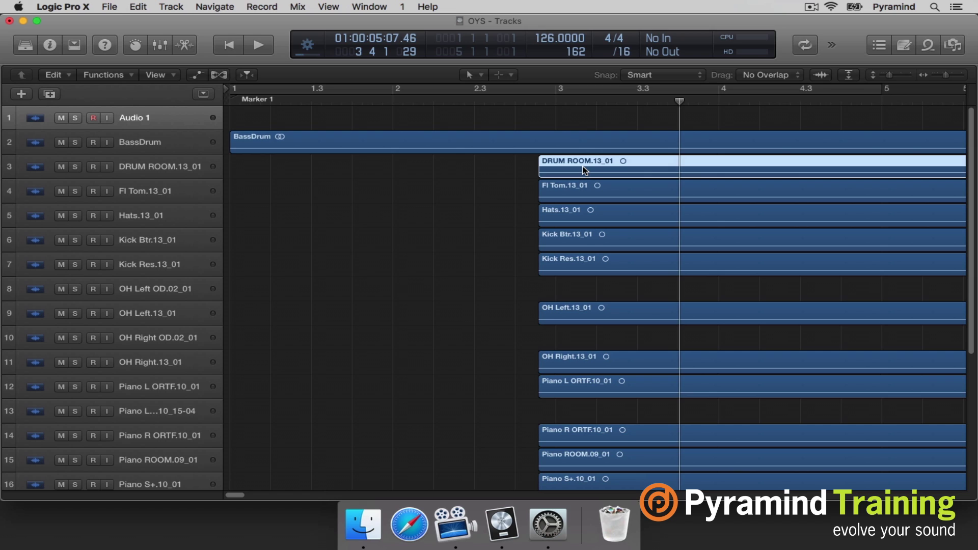
pyautogui.hotkey('ctrl', 'Home')
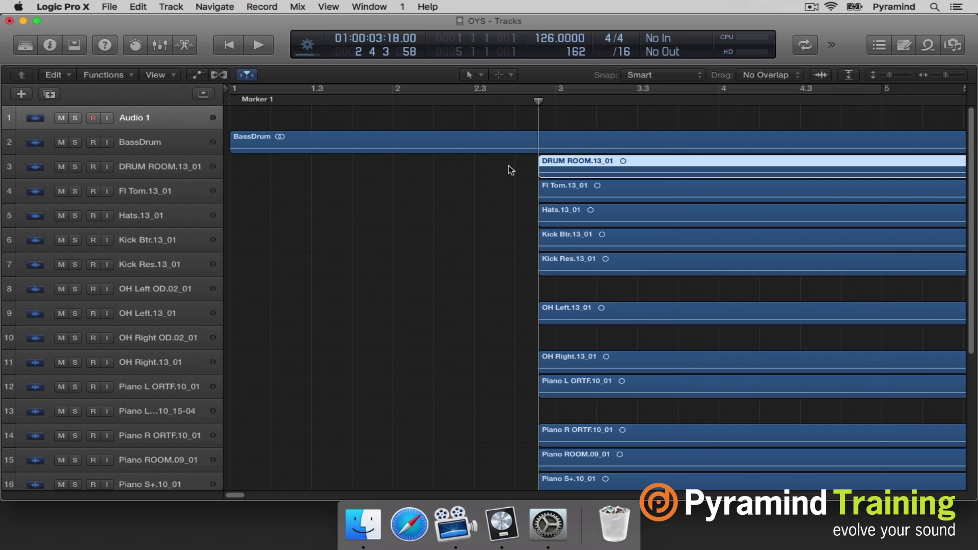
# - Move the BassDrum region to the playhead and zoom to fit the whole song and all 23 tracks
pyautogui.click(468, 146)
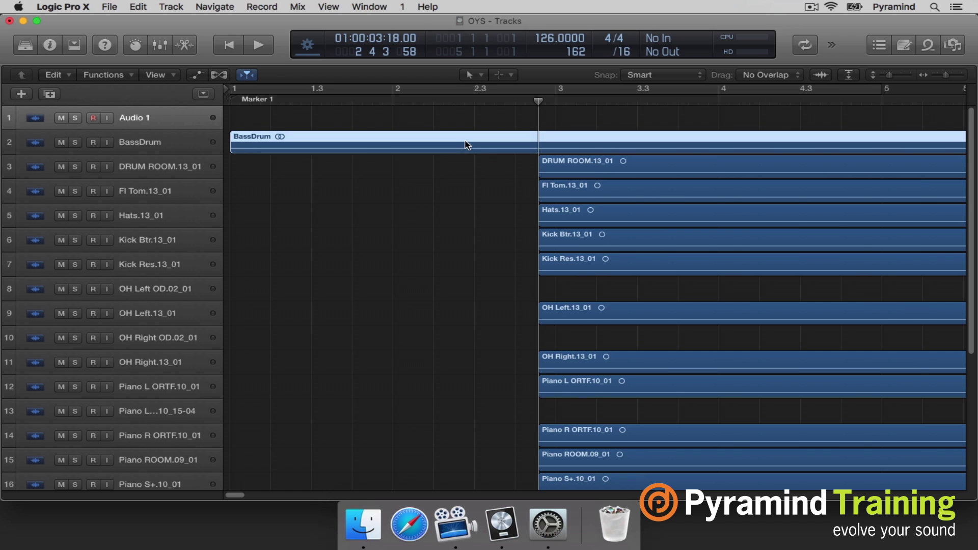
pyautogui.press(';')
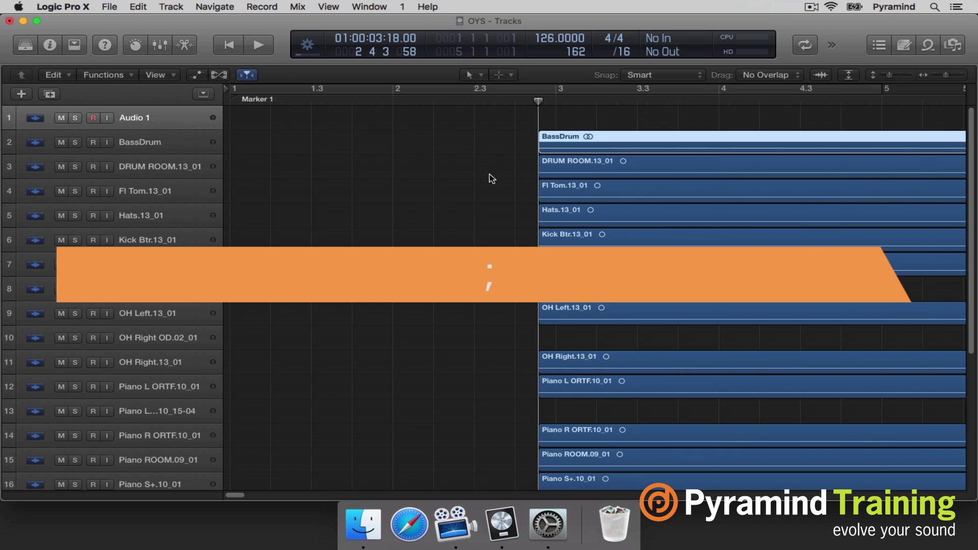
pyautogui.press('z')
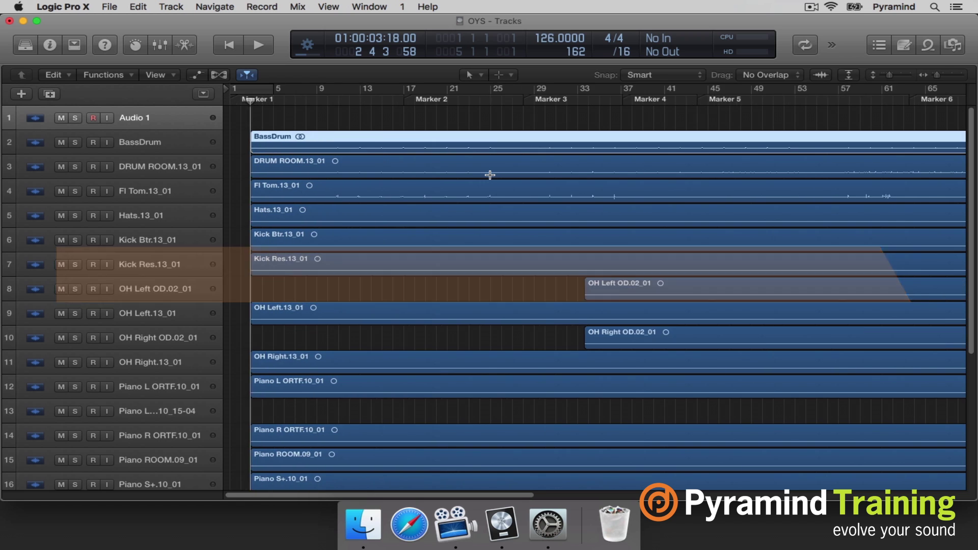
pyautogui.press('cmd+Up')
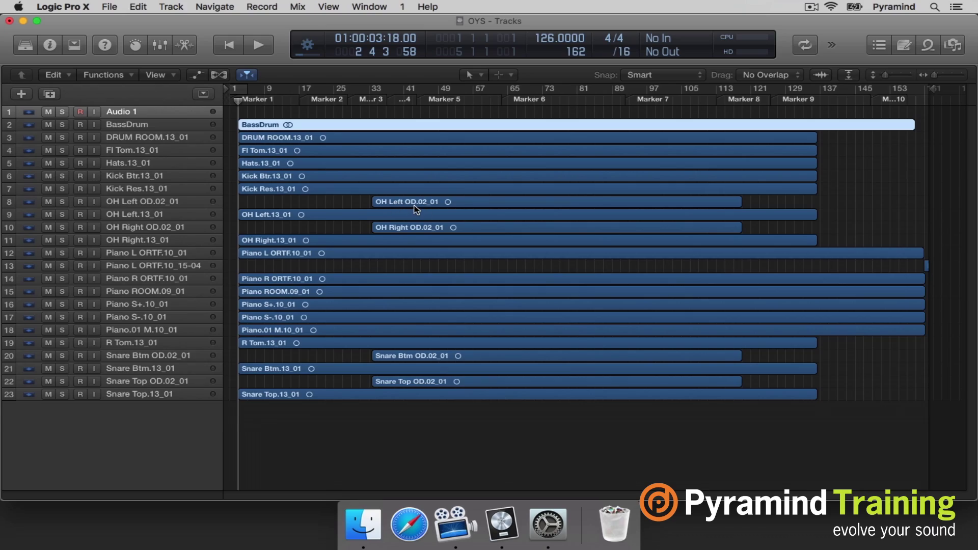
# - Enlarge the track heights twice so the waveforms show, then scroll through all the tracks
pyautogui.press('super+Down')
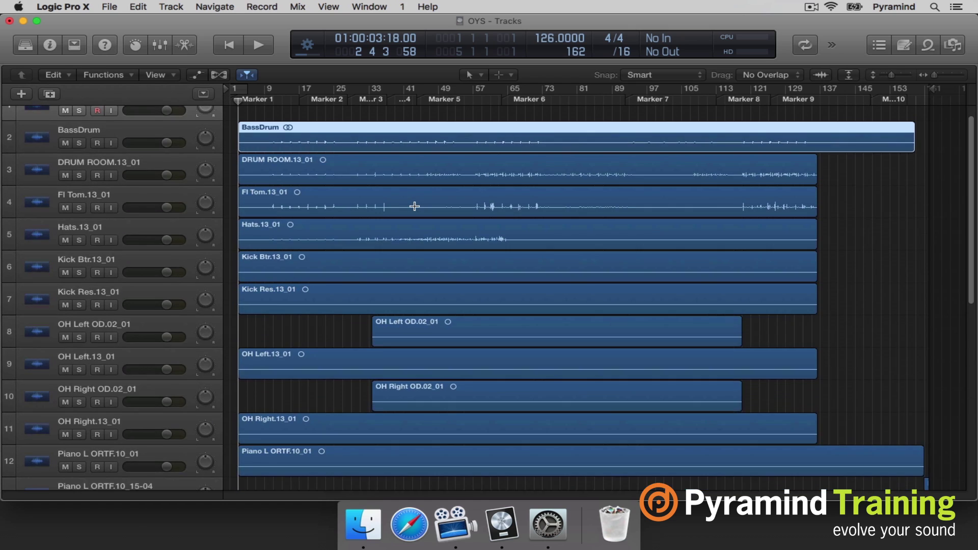
pyautogui.press('super+Down')
pyautogui.press('super+Down')
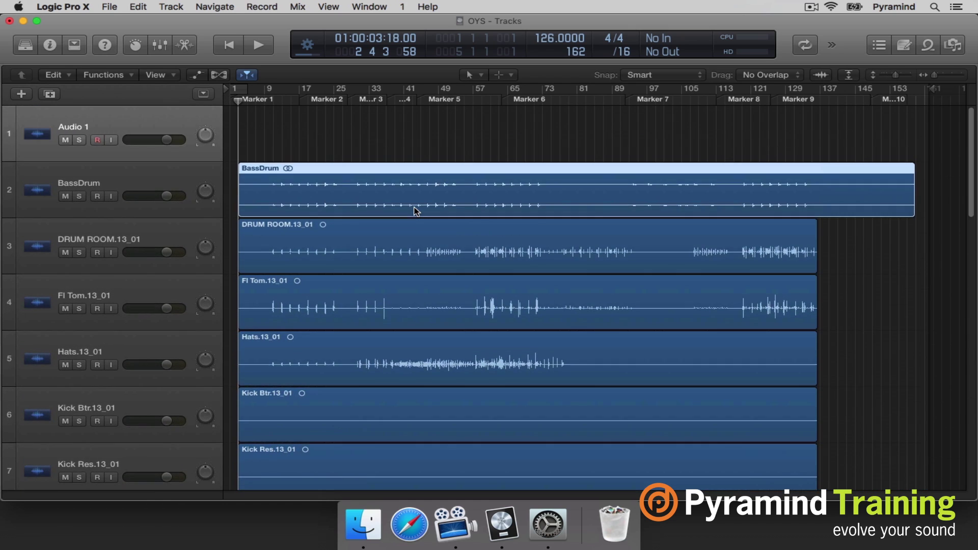
pyautogui.scroll(-15, 417, 211)
pyautogui.scroll(15, 415, 260)
pyautogui.scroll(-15, 415, 260)
pyautogui.scroll(15, 414, 260)
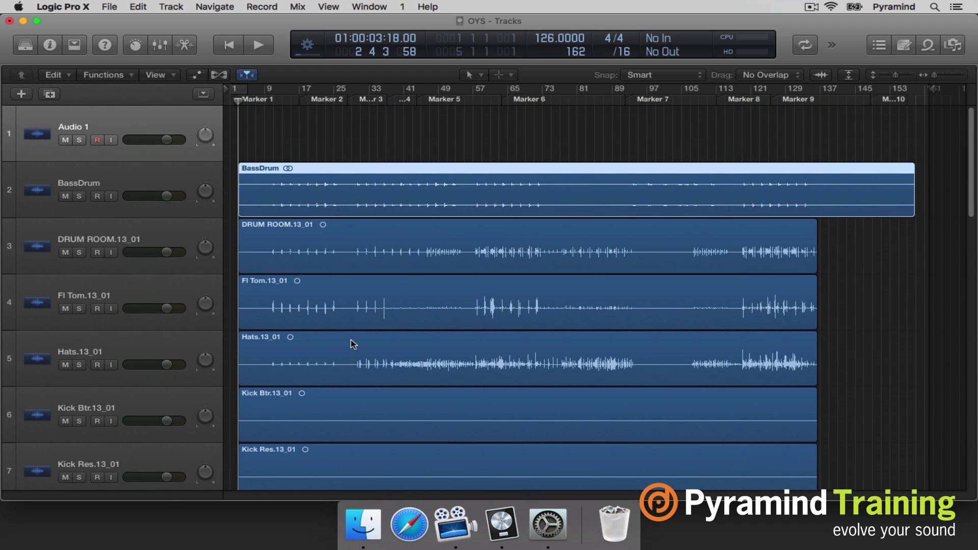
pyautogui.scroll(-5, 316, 406)
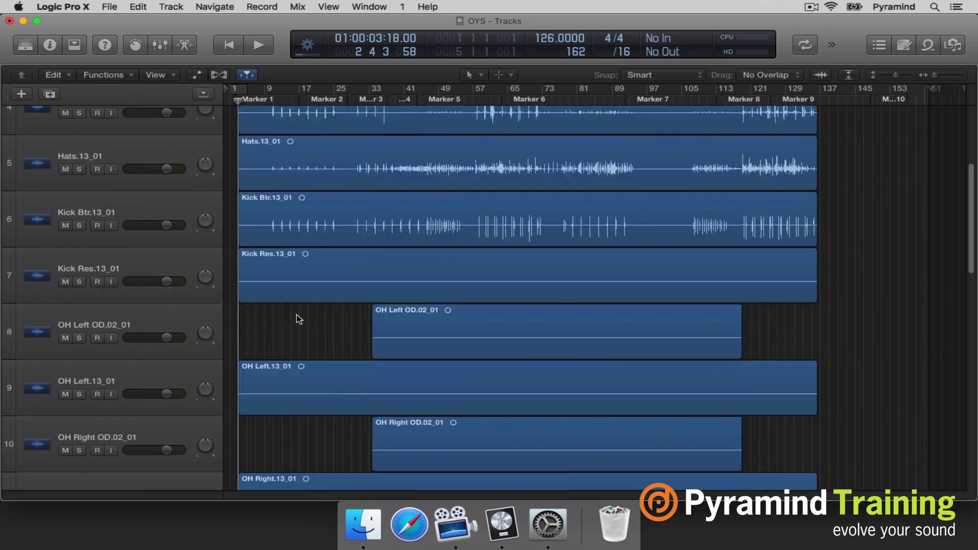
pyautogui.scroll(-15, 297, 317)
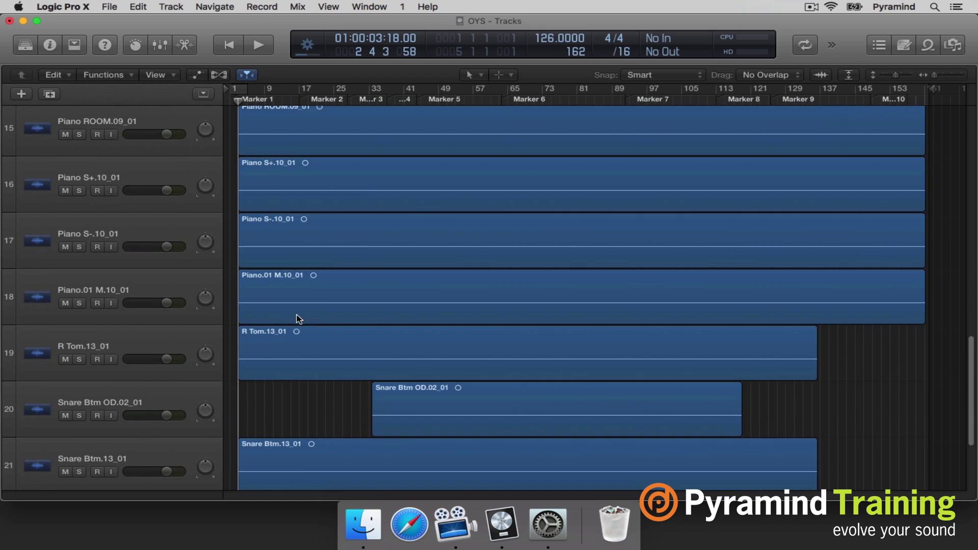
pyautogui.scroll(15, 297, 314)
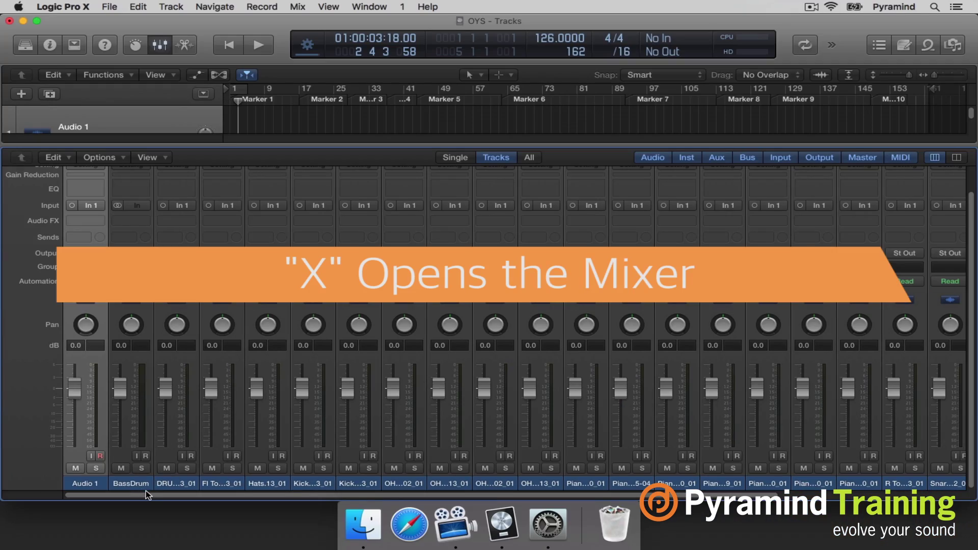
# - Select all channels sharing BassDrum's colour and lower their faders together
pyautogui.click(131, 484)
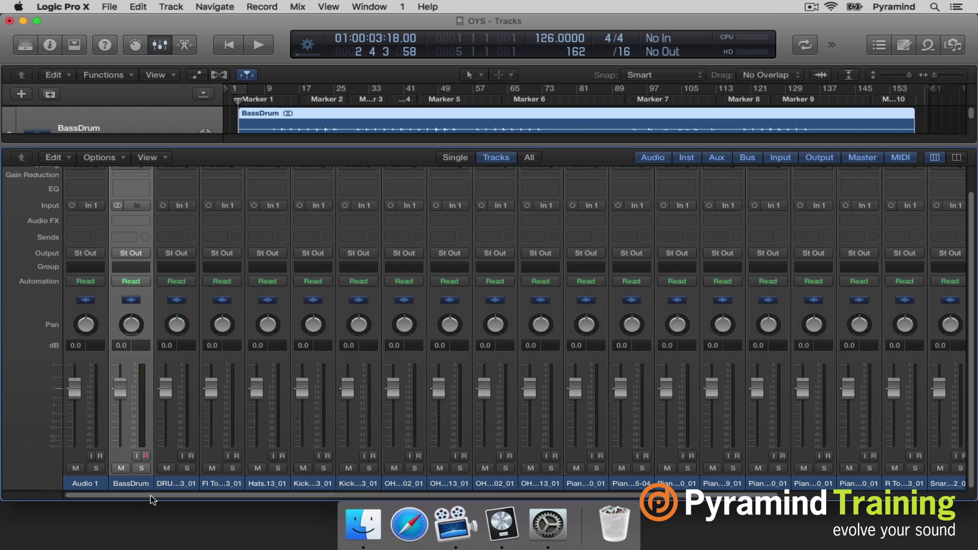
pyautogui.hscroll(5, 151, 497)
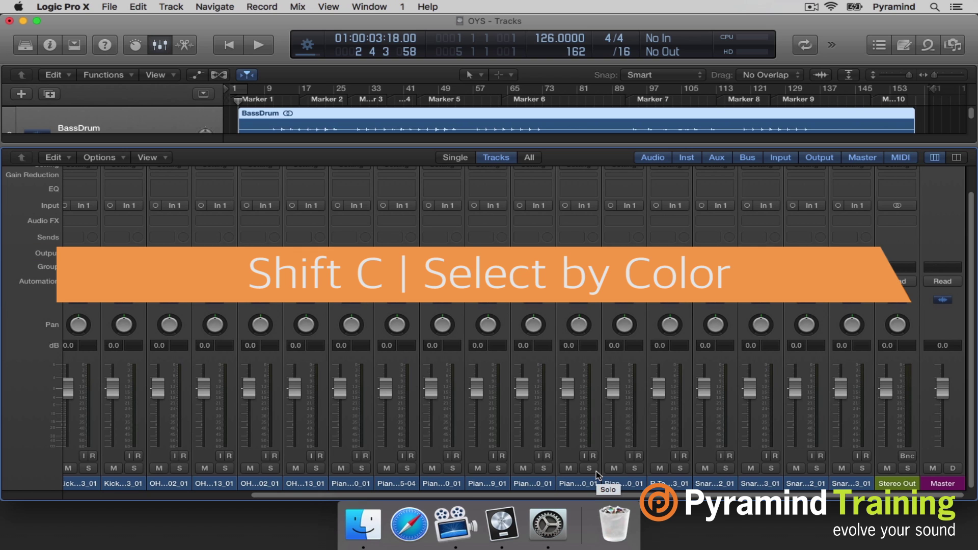
pyautogui.hotkey('shift', 'c')
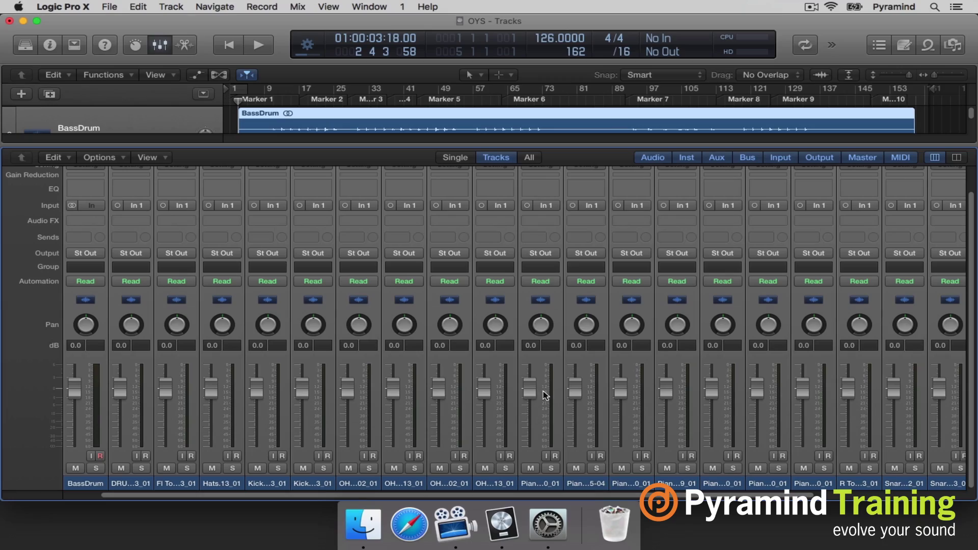
pyautogui.moveTo(487, 391); pyautogui.dragTo(488, 442)
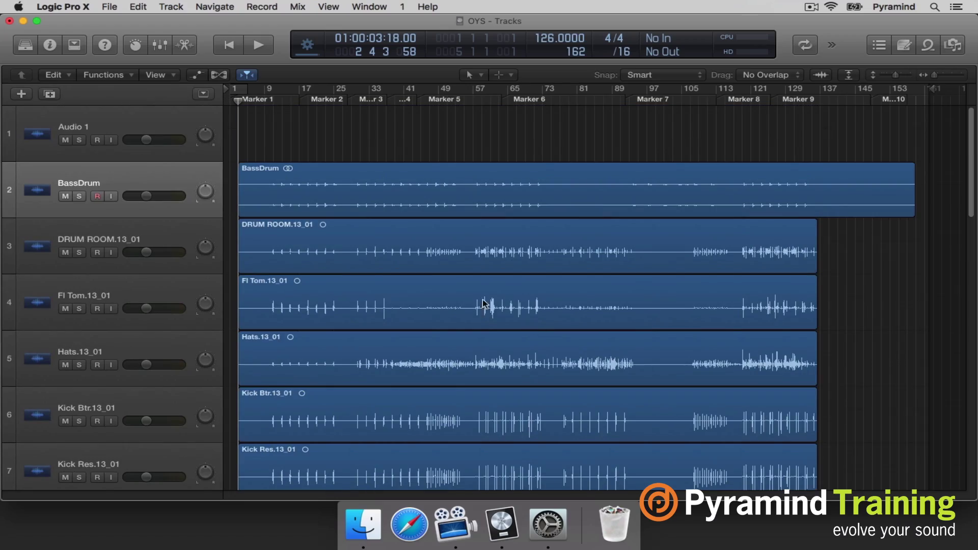
# - Reopen the Mixer and start playback of the session
pyautogui.press('x')
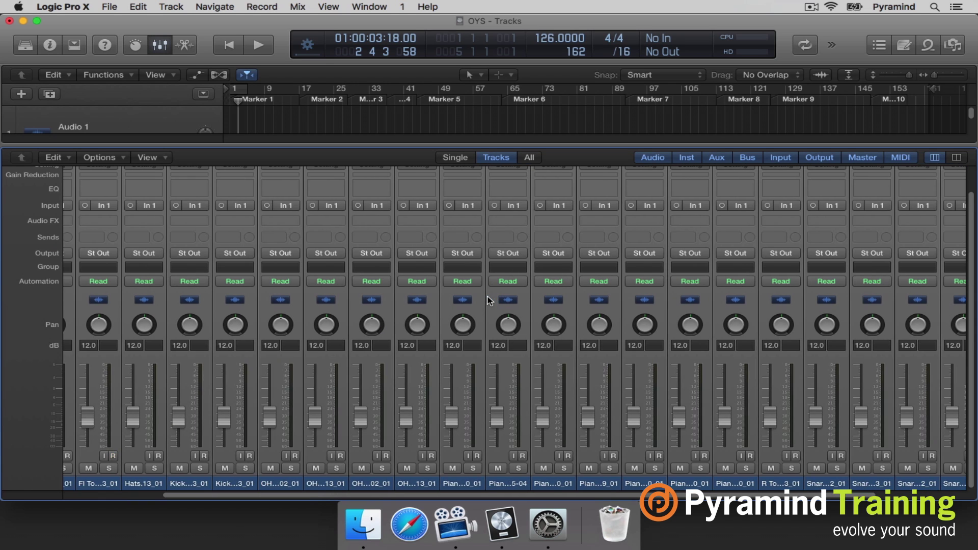
pyautogui.hscroll(6, 488, 300)
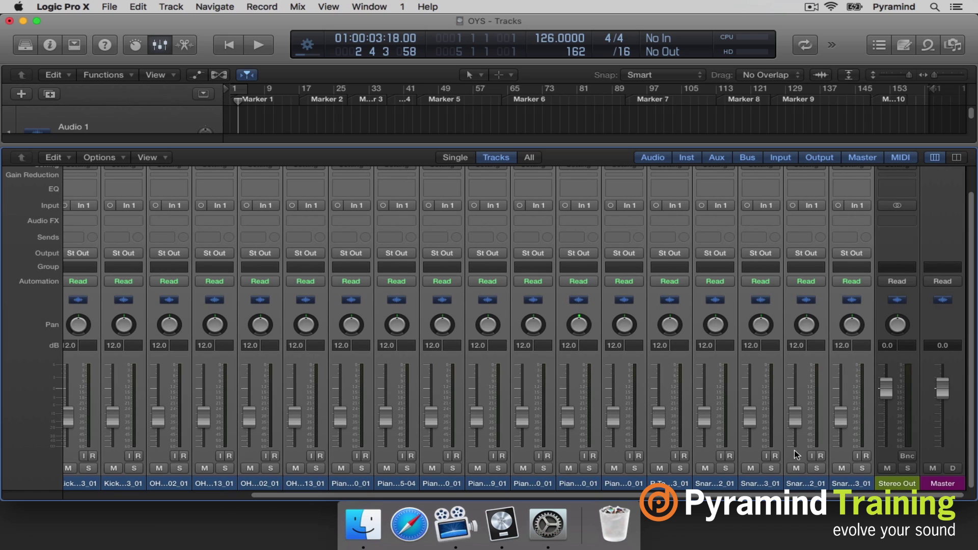
pyautogui.press('space')
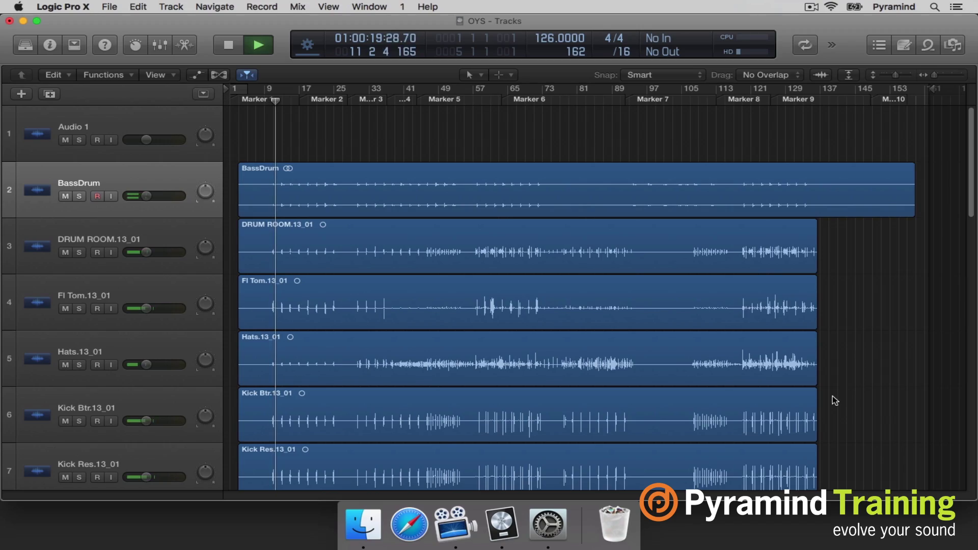
pyautogui.press('x')
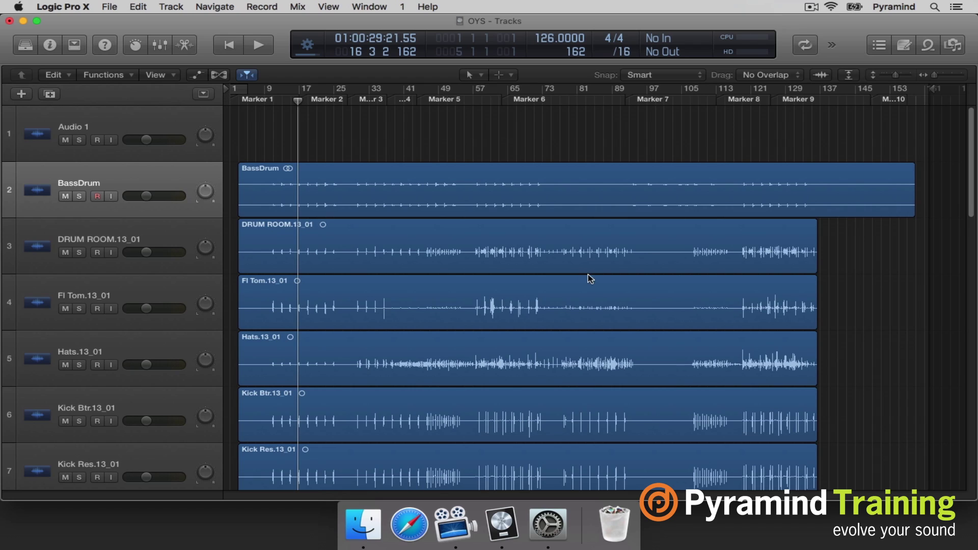
pyautogui.scroll(-1, 418, 240)
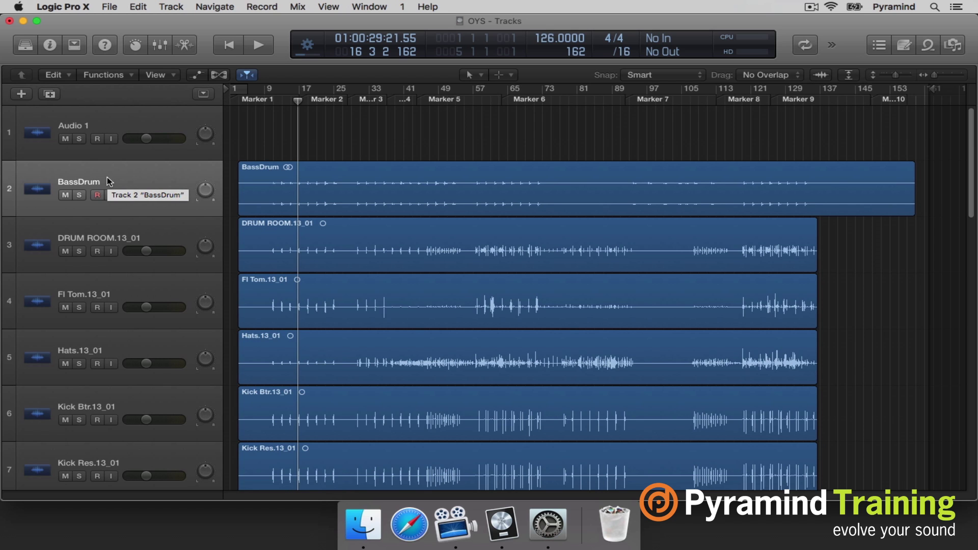
pyautogui.scroll(1, 107, 178)
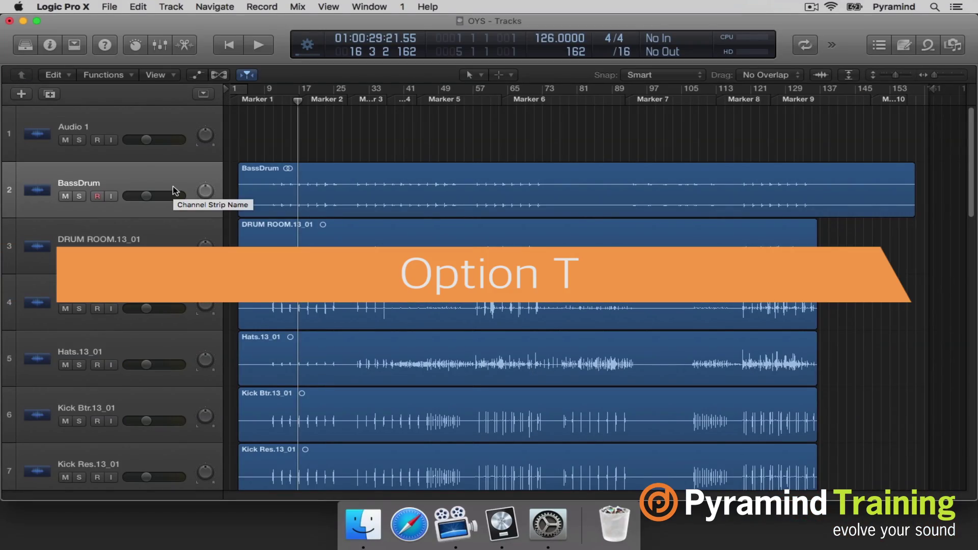
# - Turn on Color Bars in Track Header Configuration, then bring the Mixer back up
pyautogui.hotkey('alt', 't')
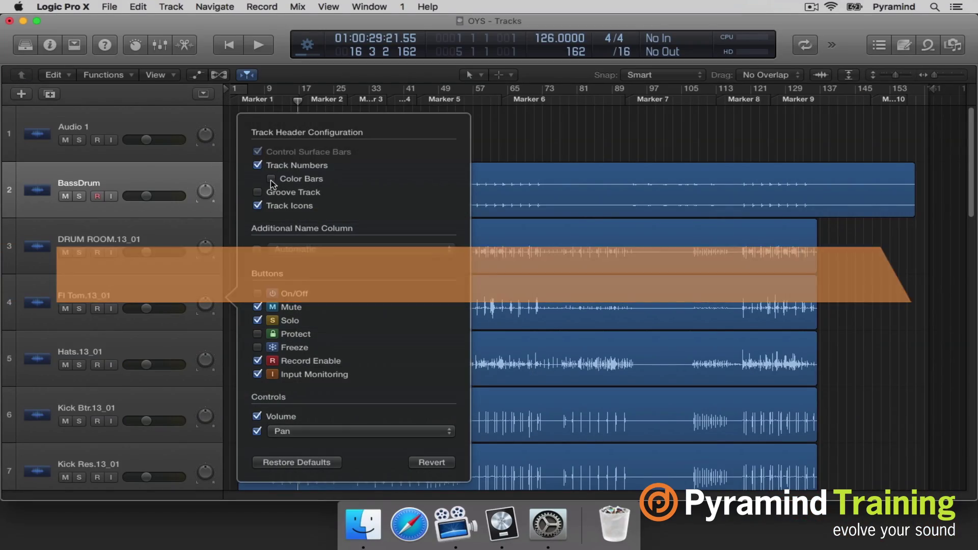
pyautogui.click(271, 179)
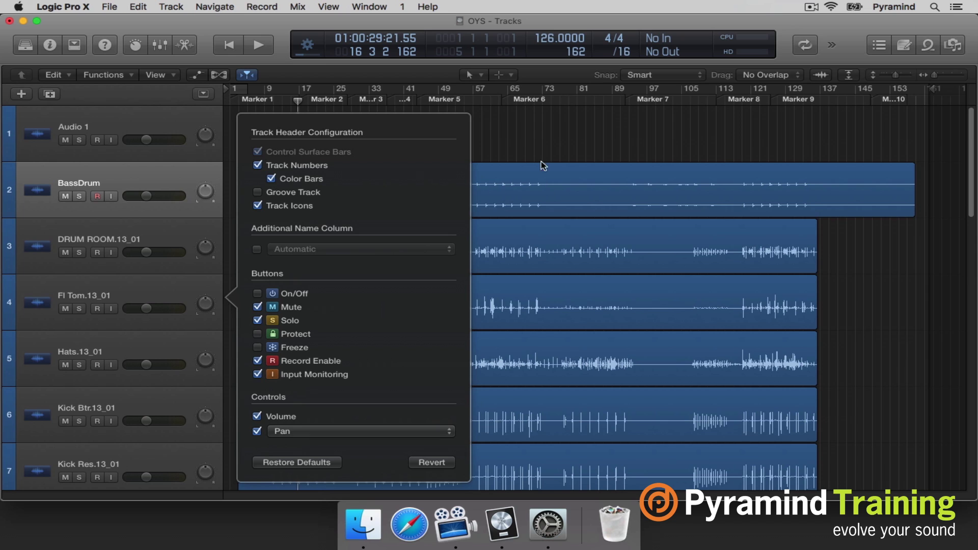
pyautogui.click(529, 142)
pyautogui.press('x')
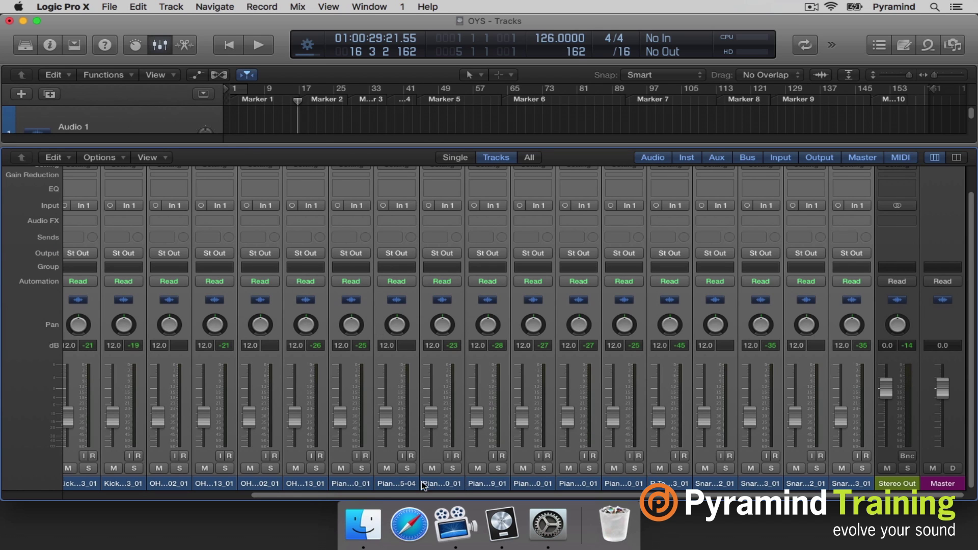
# - Colour all drum channel strips from BassDrum onward red
pyautogui.click(303, 485)
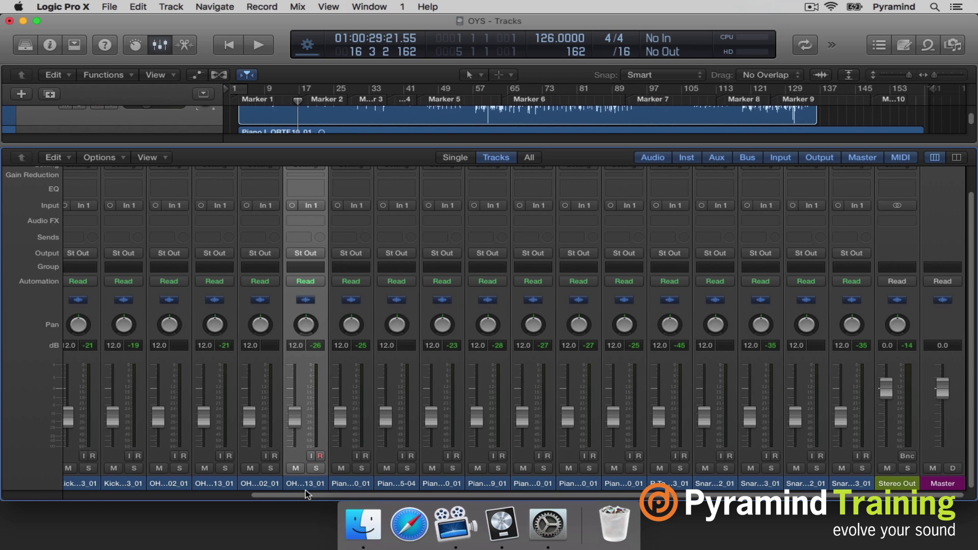
pyautogui.moveTo(309, 495); pyautogui.dragTo(59, 489)
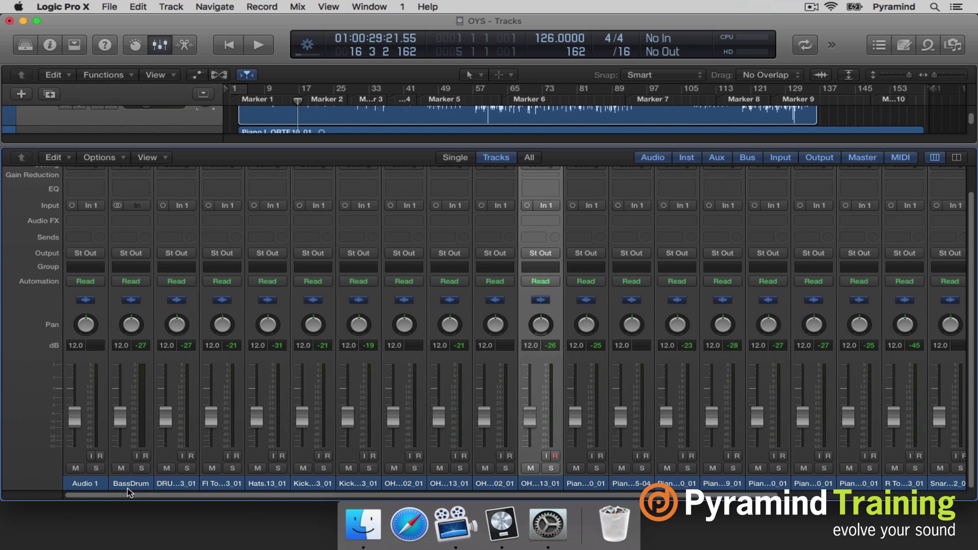
pyautogui.keyDown('shift'); pyautogui.click(128, 485); pyautogui.keyUp('shift')
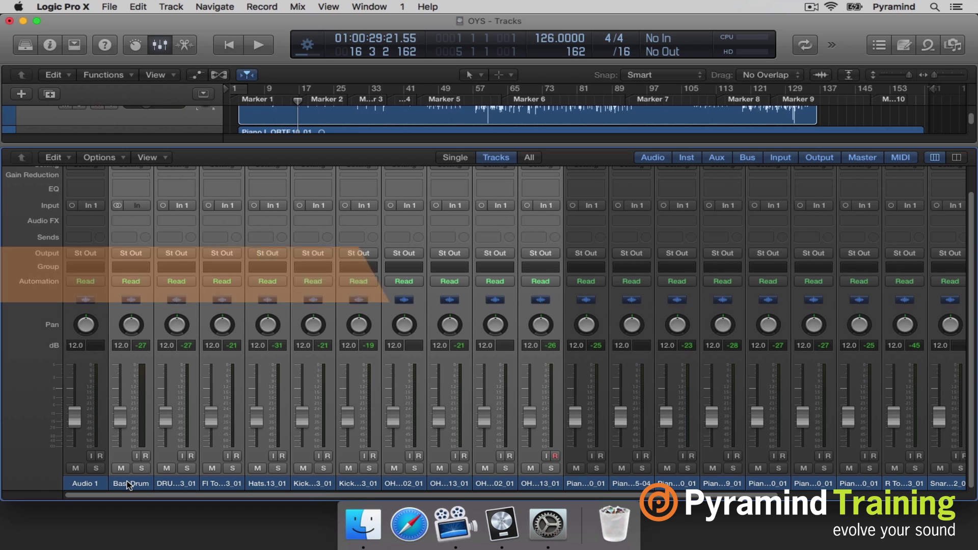
pyautogui.hotkey('alt', 'c')
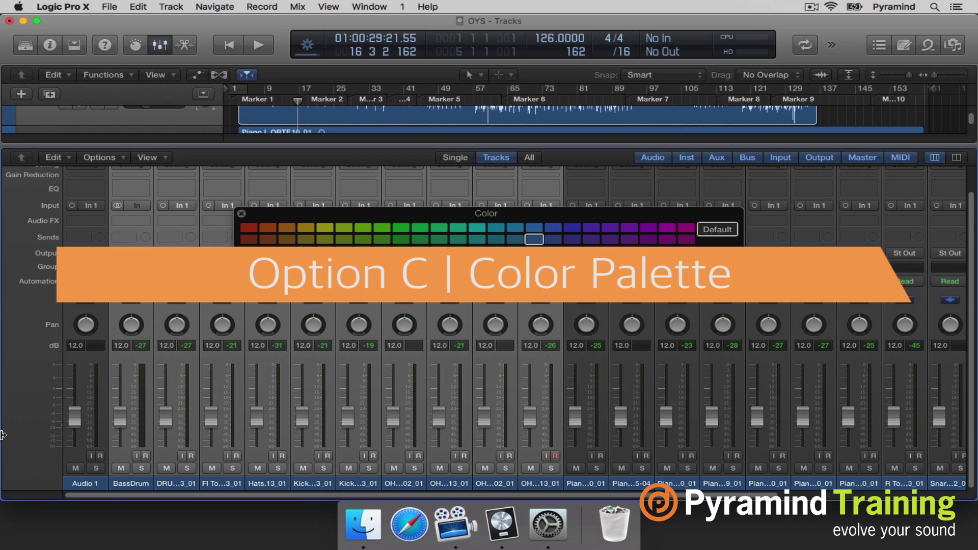
pyautogui.click(249, 227)
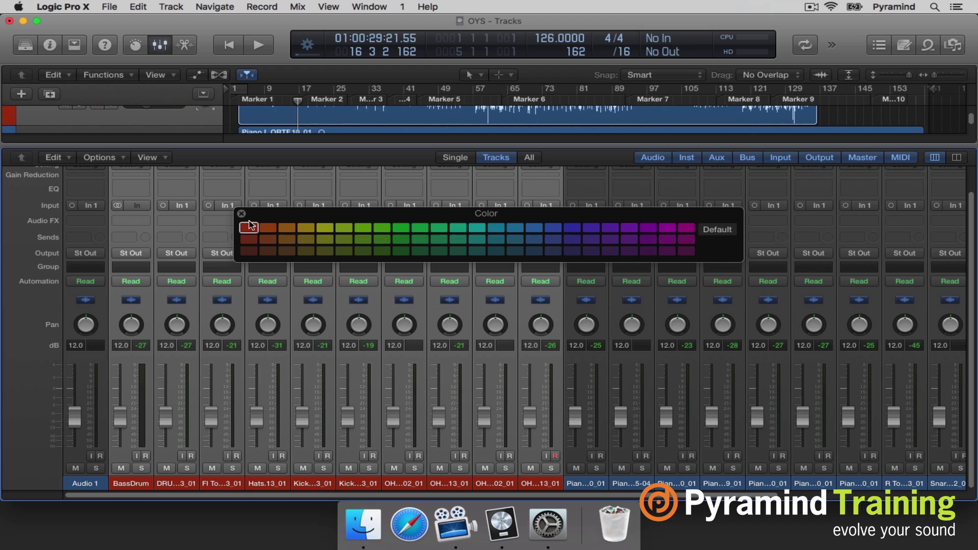
pyautogui.click(242, 214)
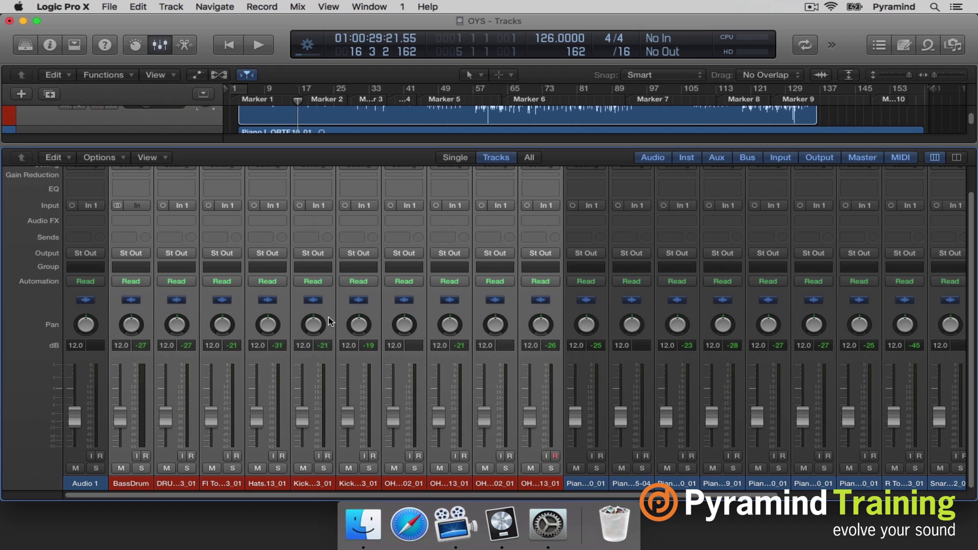
# - Colour the piano channel strips green, then select the remaining tom and snare strips
pyautogui.click(573, 484)
pyautogui.hscroll(3, 679, 479)
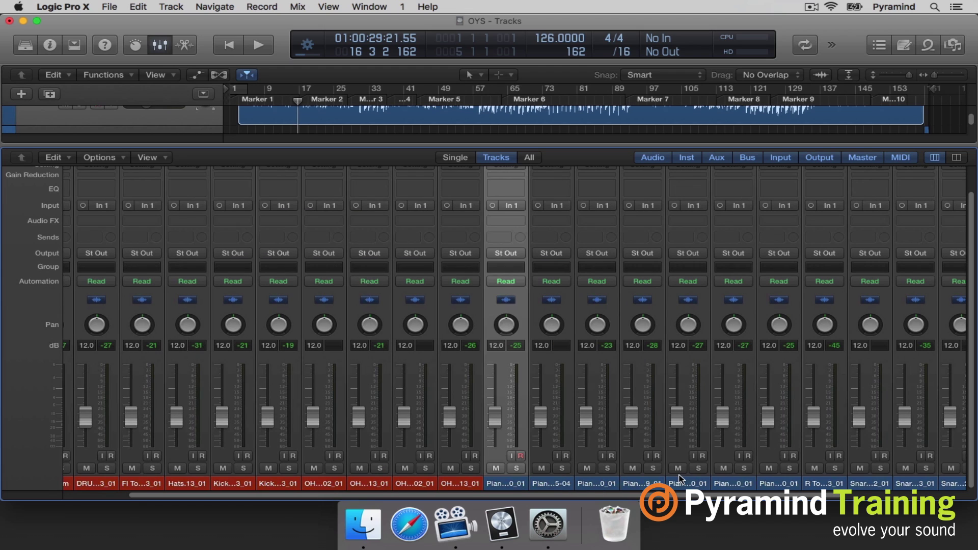
pyautogui.keyDown('shift'); pyautogui.click(780, 484); pyautogui.keyUp('shift')
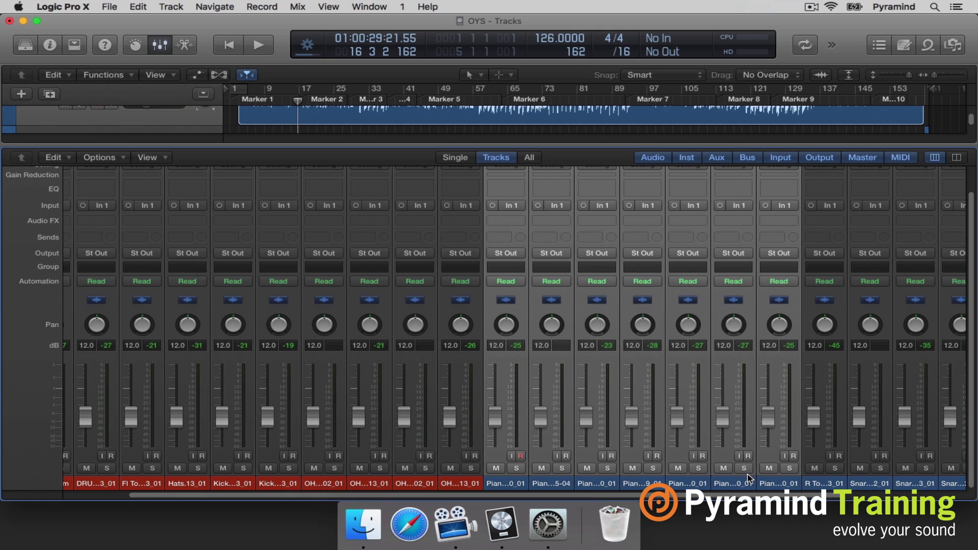
pyautogui.hotkey('alt', 'c')
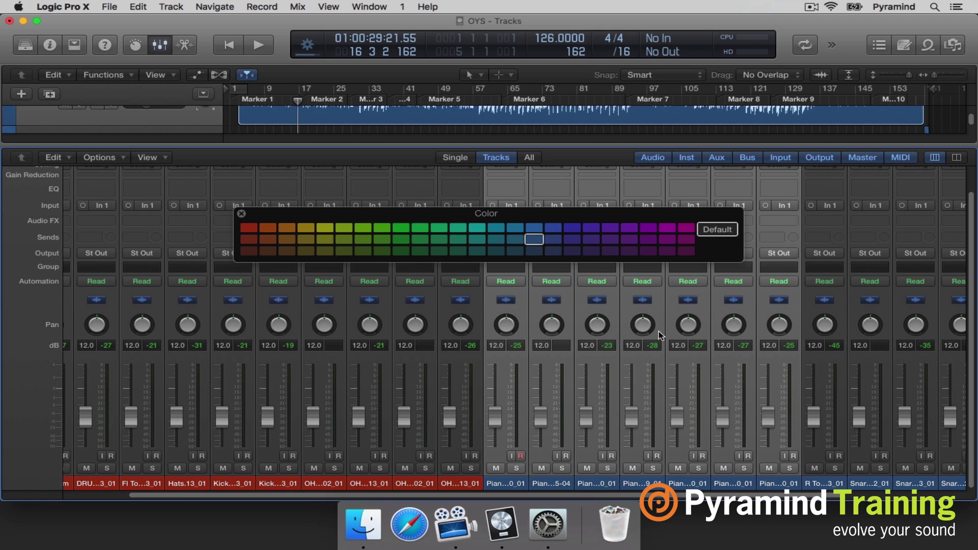
pyautogui.click(401, 227)
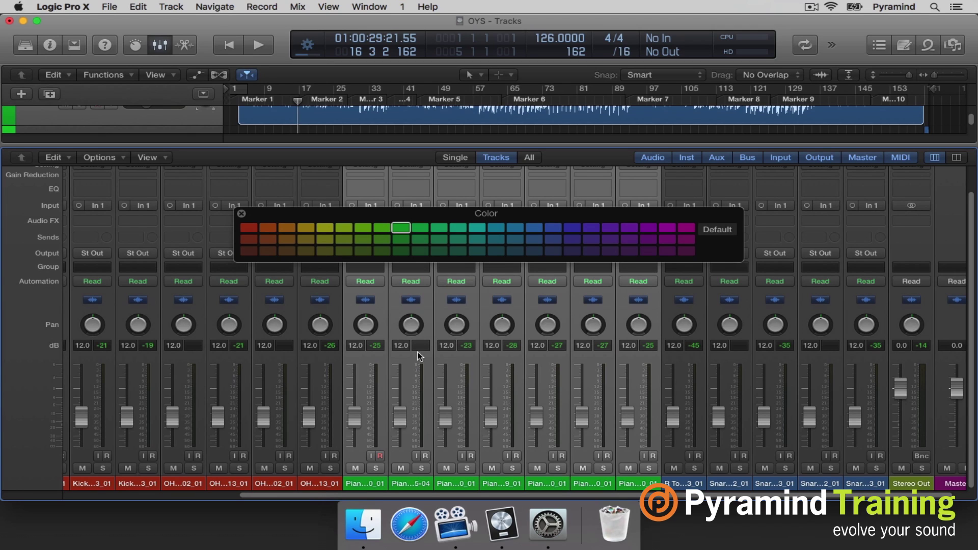
pyautogui.click(321, 482)
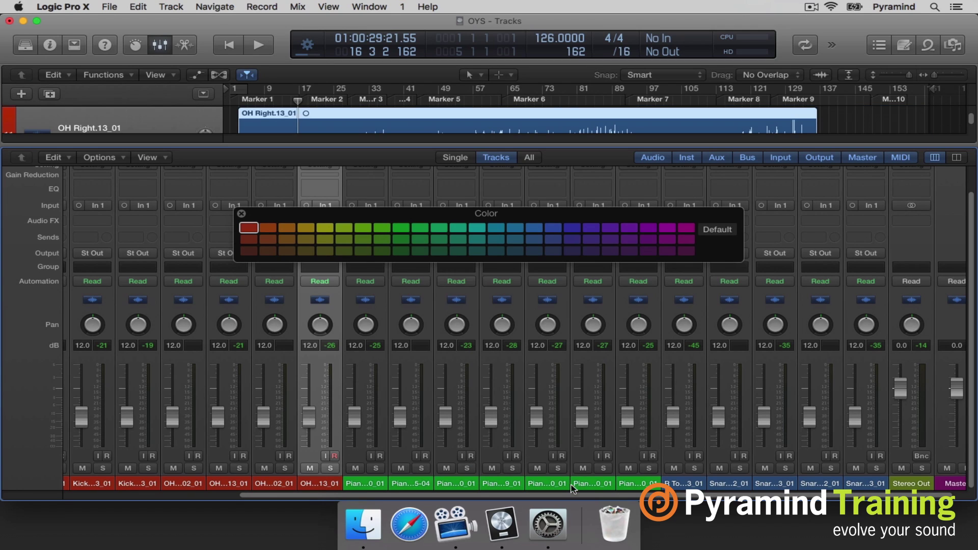
pyautogui.moveTo(677, 484); pyautogui.dragTo(846, 486)
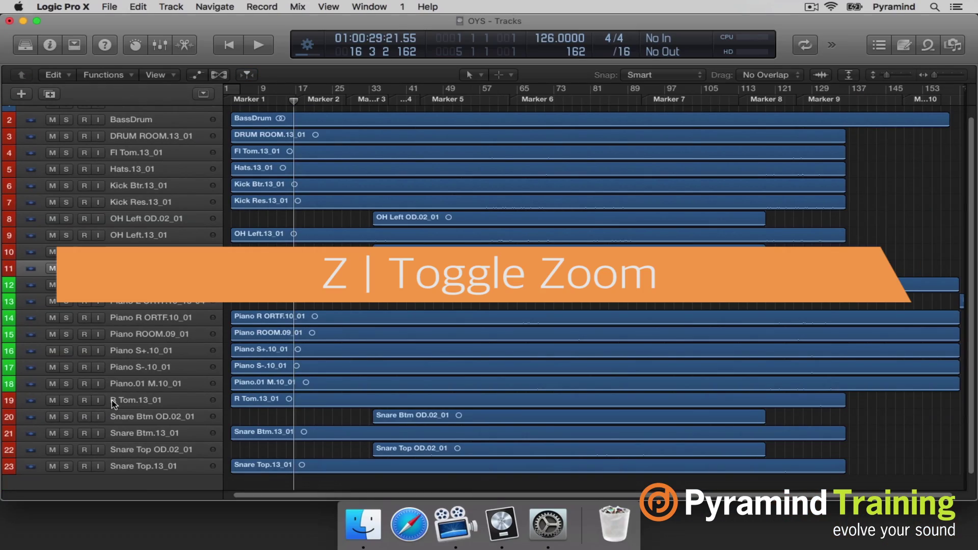
# - Move toms and snares under OH Right, BassDrum above the pianos, and Kick Btr/Kick Res to the top
pyautogui.click(113, 404)
pyautogui.keyDown('shift'); pyautogui.click(131, 468); pyautogui.keyUp('shift')
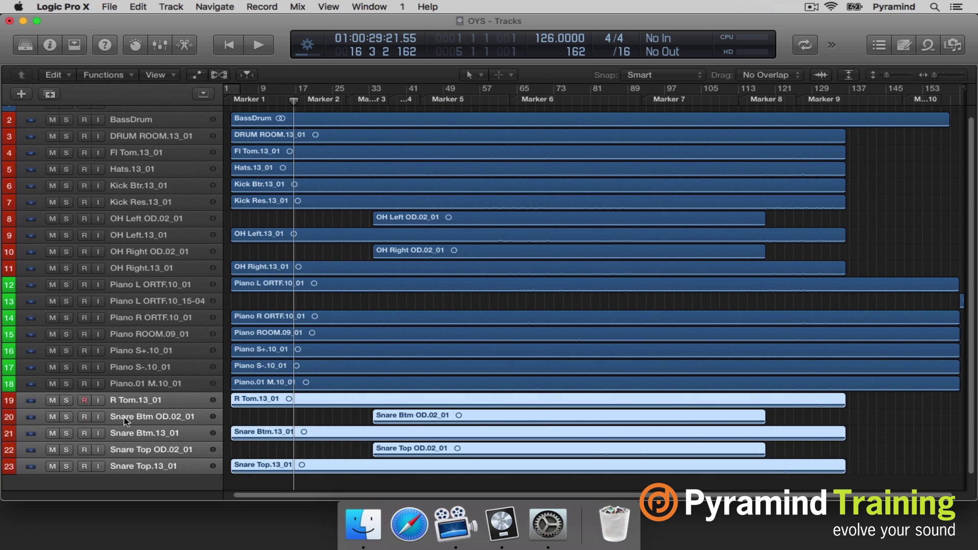
pyautogui.moveTo(123, 402); pyautogui.dragTo(152, 300)
pyautogui.click(251, 226)
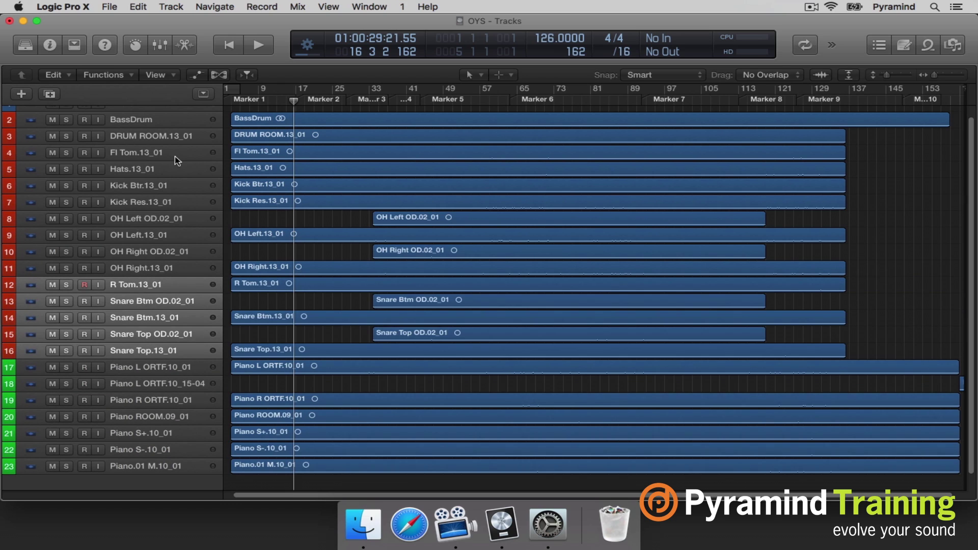
pyautogui.moveTo(137, 115); pyautogui.dragTo(186, 347)
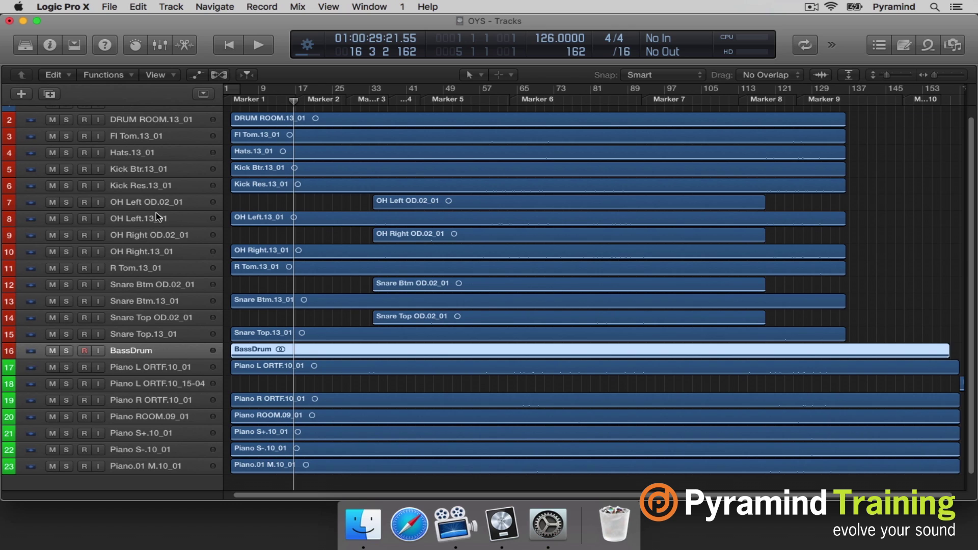
pyautogui.moveTo(135, 176); pyautogui.dragTo(135, 118)
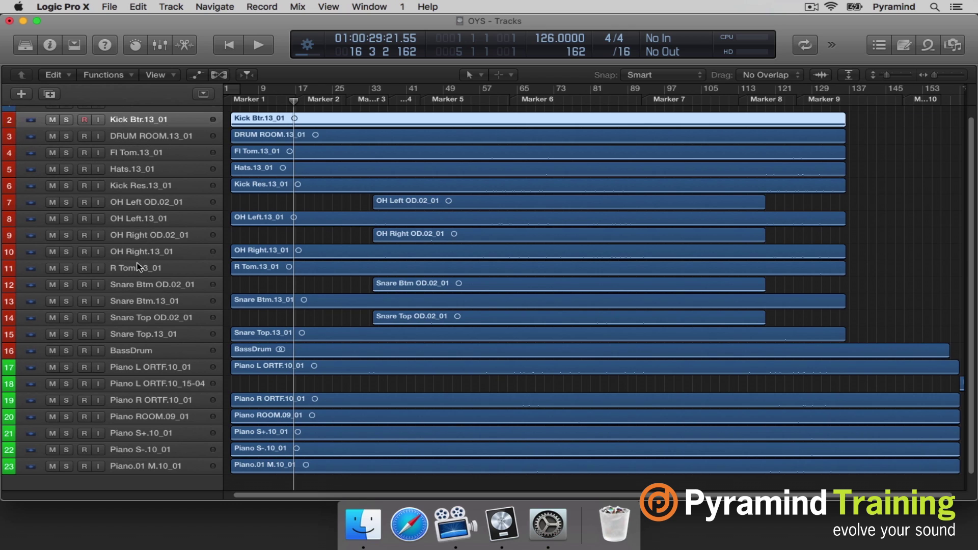
pyautogui.moveTo(127, 187); pyautogui.dragTo(133, 138)
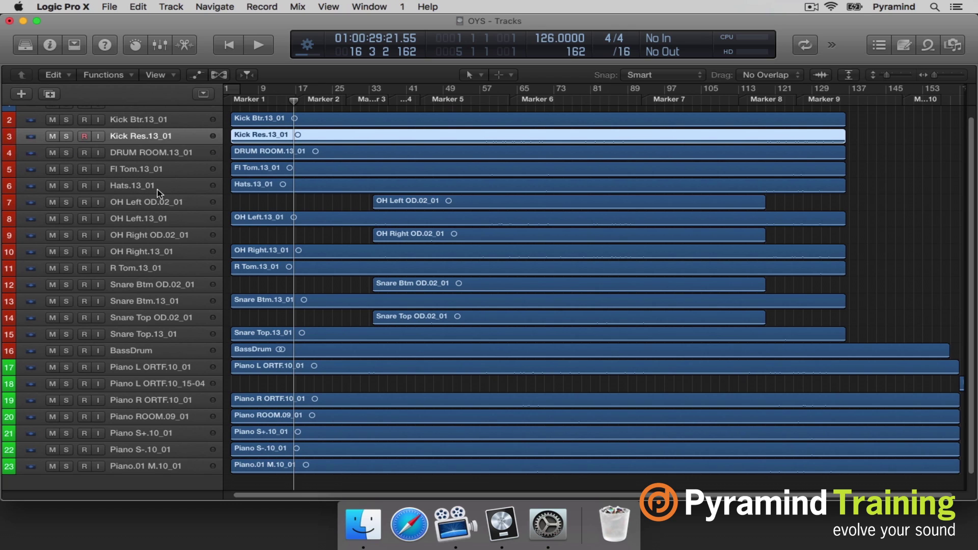
# - Move the four snare tracks under the kicks and DRUM ROOM.13_01 just above BassDrum
pyautogui.moveTo(139, 333); pyautogui.dragTo(152, 152)
pyautogui.moveTo(143, 320); pyautogui.dragTo(148, 169)
pyautogui.moveTo(148, 334); pyautogui.dragTo(153, 204)
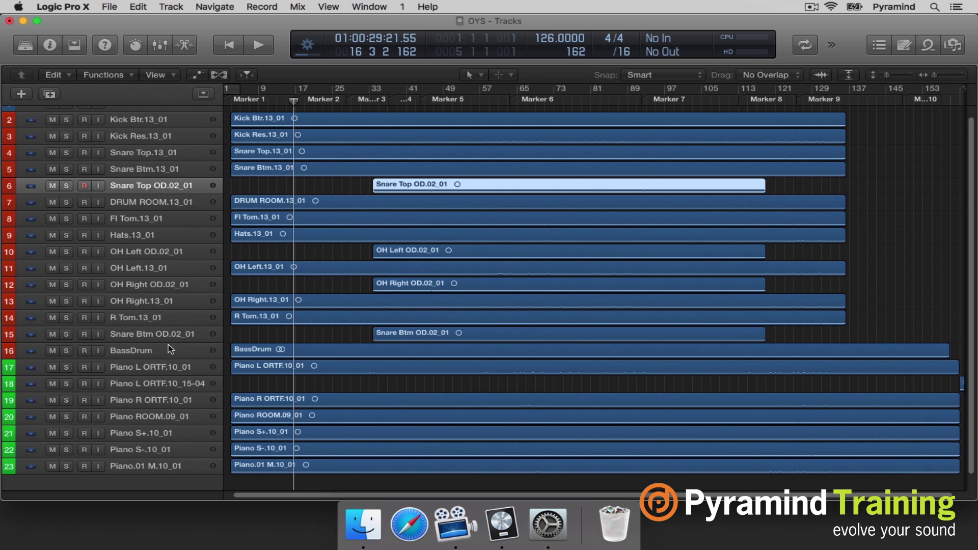
pyautogui.moveTo(157, 335); pyautogui.dragTo(152, 194)
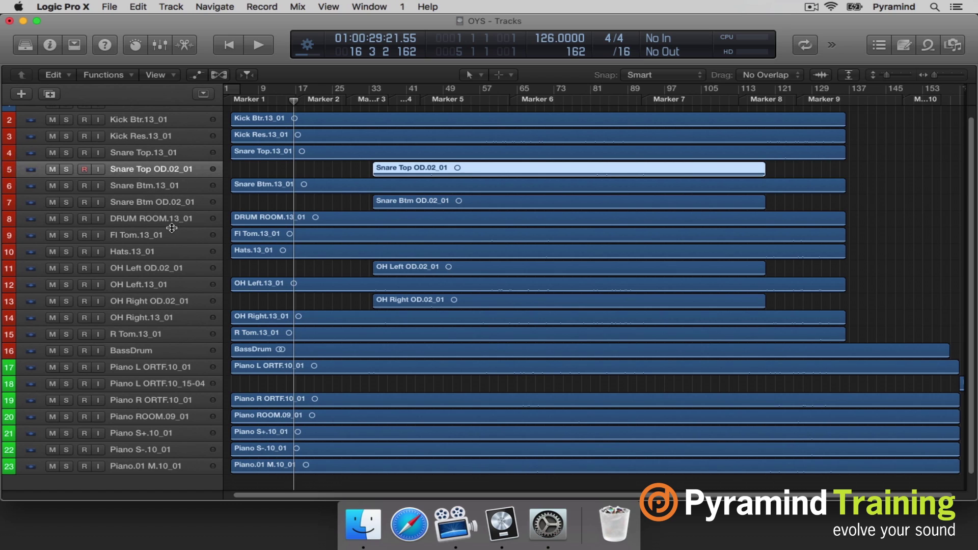
pyautogui.moveTo(147, 221); pyautogui.dragTo(165, 347)
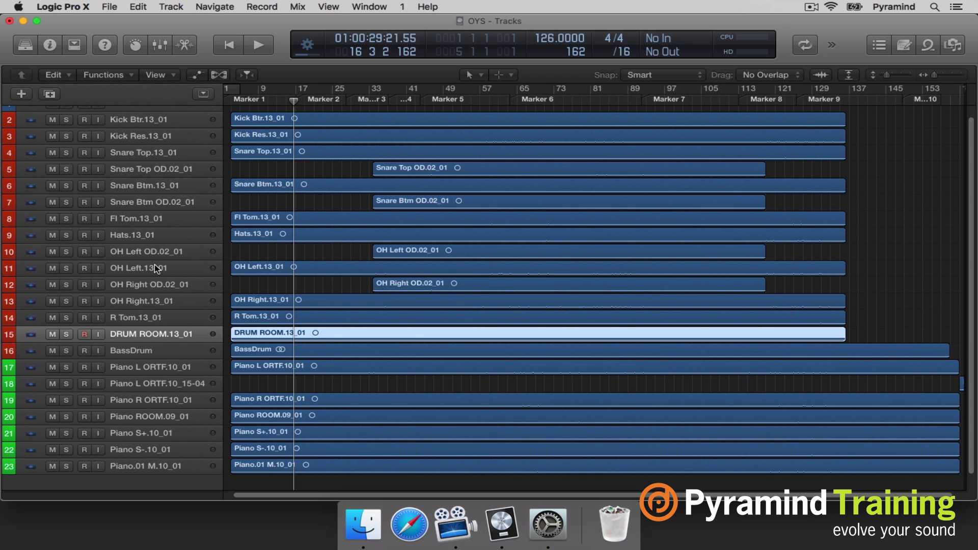
# - Order Hats, R Tom, then OH Left.13_01 with OH Right.13_01 directly beneath it
pyautogui.moveTo(133, 234); pyautogui.dragTo(134, 219)
pyautogui.moveTo(149, 320); pyautogui.dragTo(149, 234)
pyautogui.moveTo(140, 284); pyautogui.dragTo(129, 278)
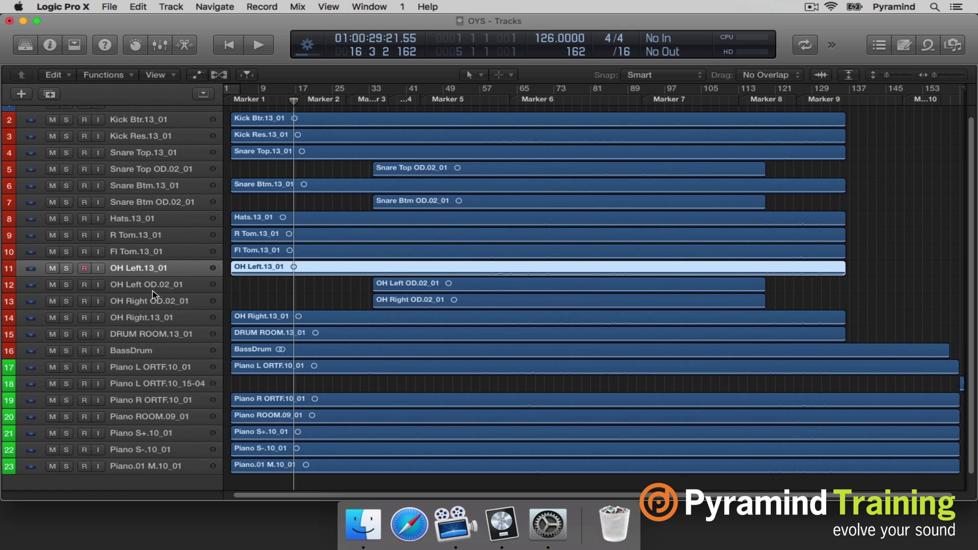
pyautogui.moveTo(143, 318); pyautogui.dragTo(152, 304)
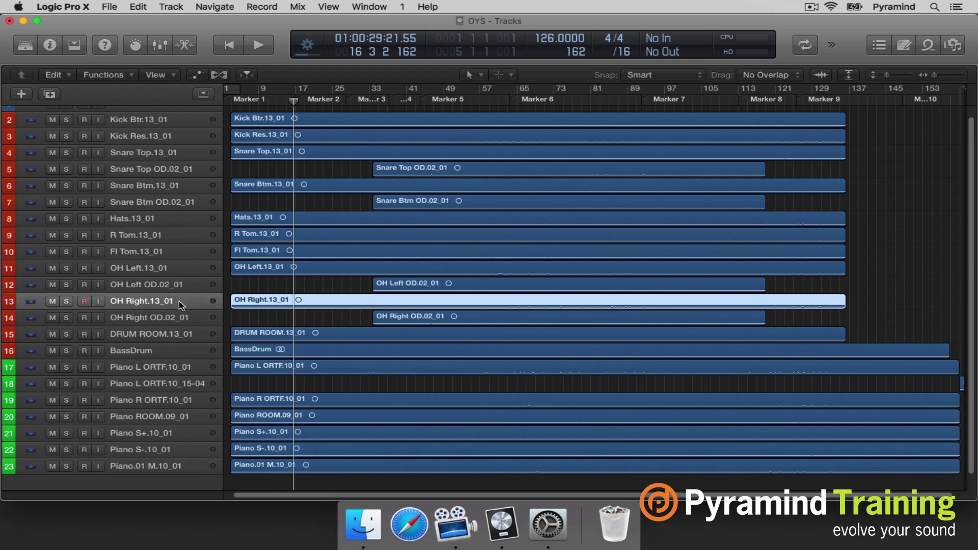
pyautogui.moveTo(140, 303)
pyautogui.mouseDown()
pyautogui.moveTo(141, 285)
pyautogui.moveTo(146, 305)
pyautogui.mouseUp()
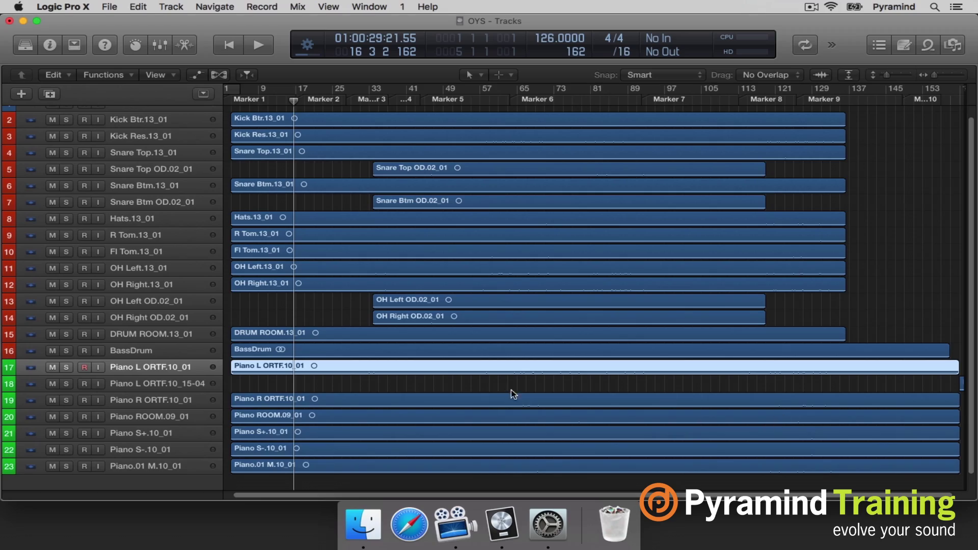
# - Delete the empty piano track and order Piano.01 M and Piano S+ above Piano ROOM.09_01
pyautogui.click(183, 379)
pyautogui.press('super+Delete')
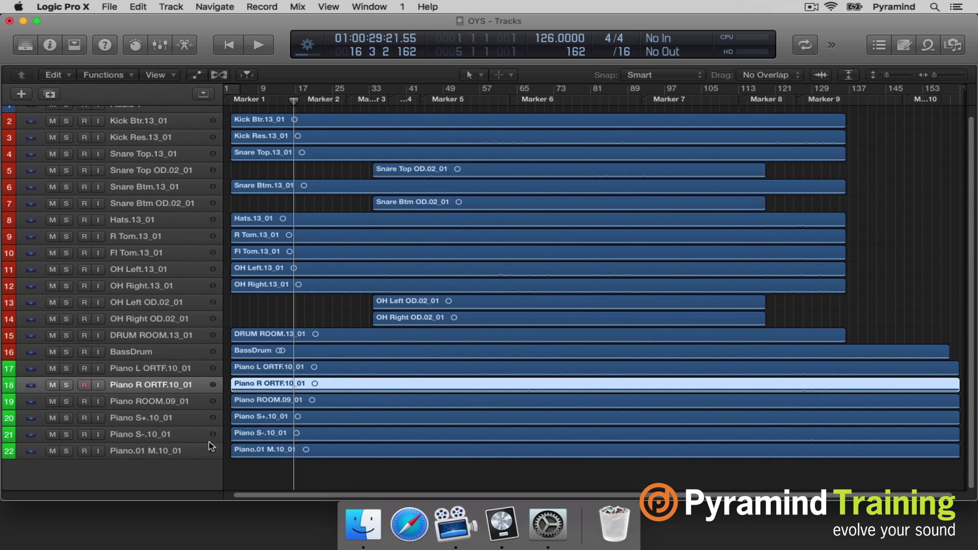
pyautogui.moveTo(168, 449); pyautogui.dragTo(161, 401)
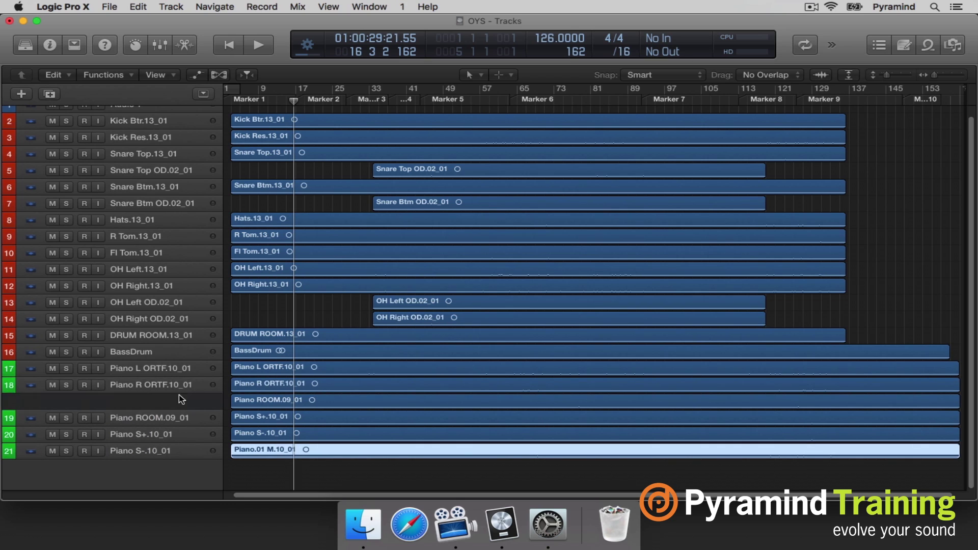
pyautogui.moveTo(155, 438)
pyautogui.mouseDown()
pyautogui.moveTo(146, 420)
pyautogui.moveTo(145, 435)
pyautogui.mouseUp()
pyautogui.click(145, 451)
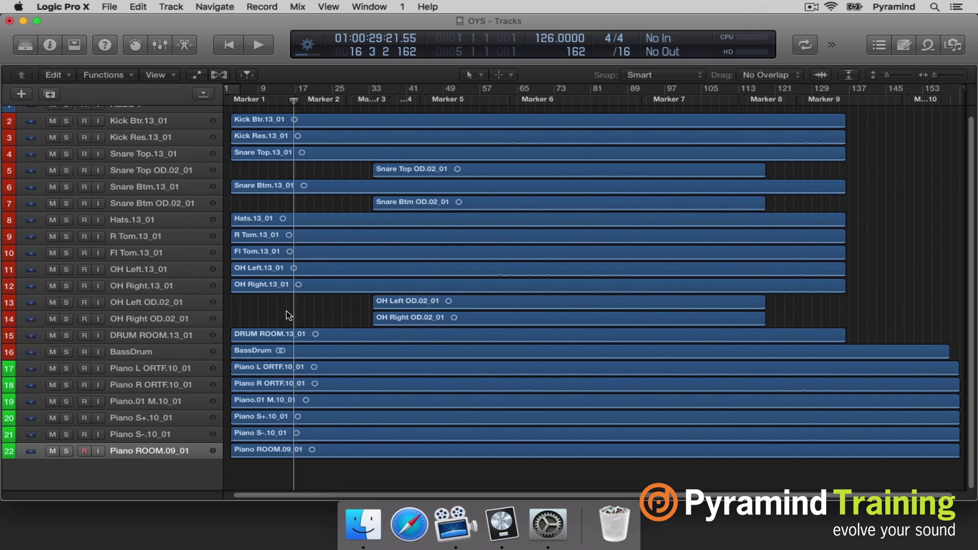
# - Colour all regions to match their tracks, then deselect them
pyautogui.press('super+a')
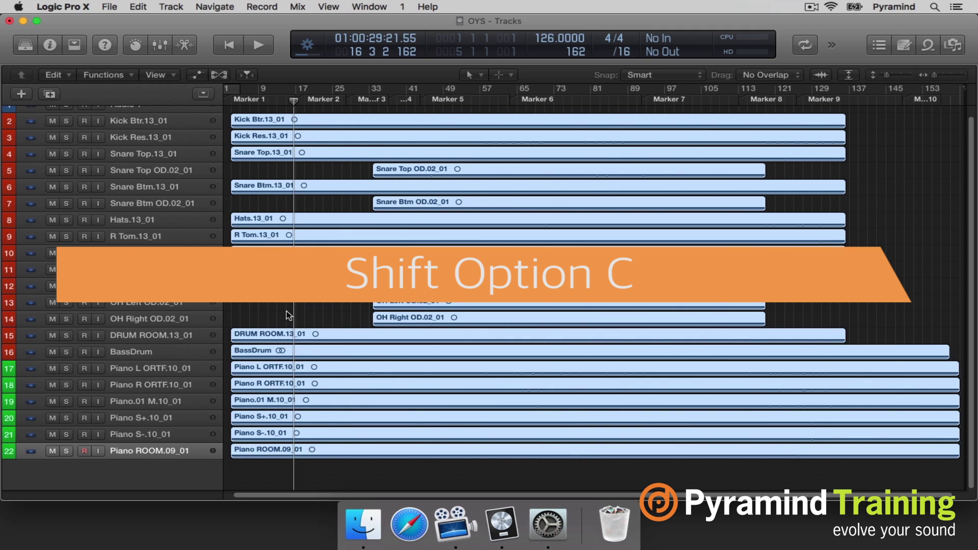
pyautogui.hotkey('shift', 'alt', 'c')
pyautogui.click(286, 311)
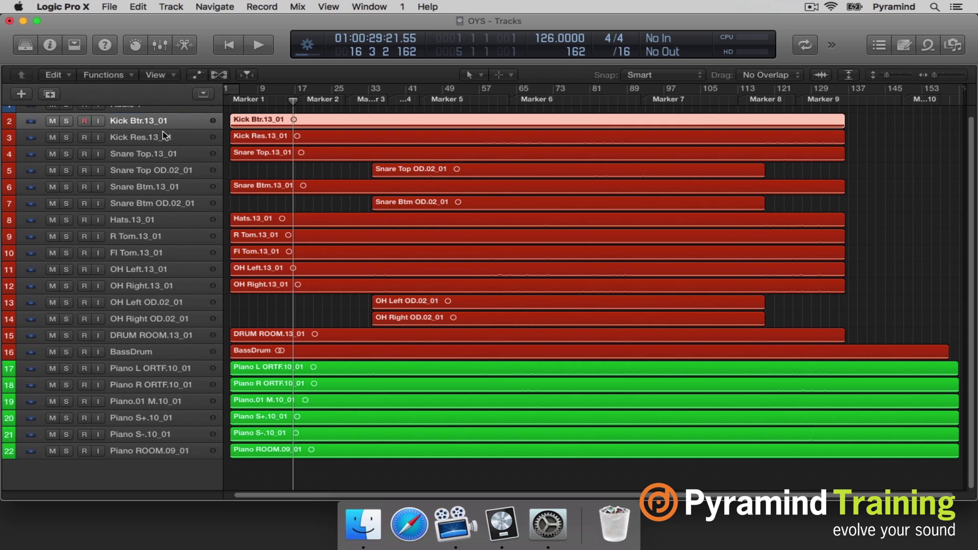
# - Strip the take suffixes from the track names, leaving Kick Btr, Kick Res, Snare Top and Snare Top OD
pyautogui.hotkey('shift', 'n')
pyautogui.press('Right')
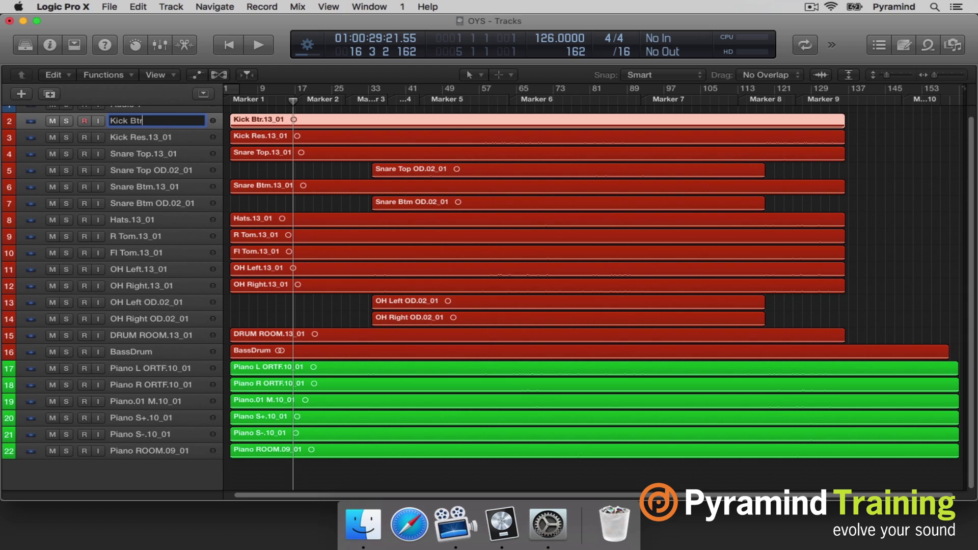
pyautogui.press('Tab')
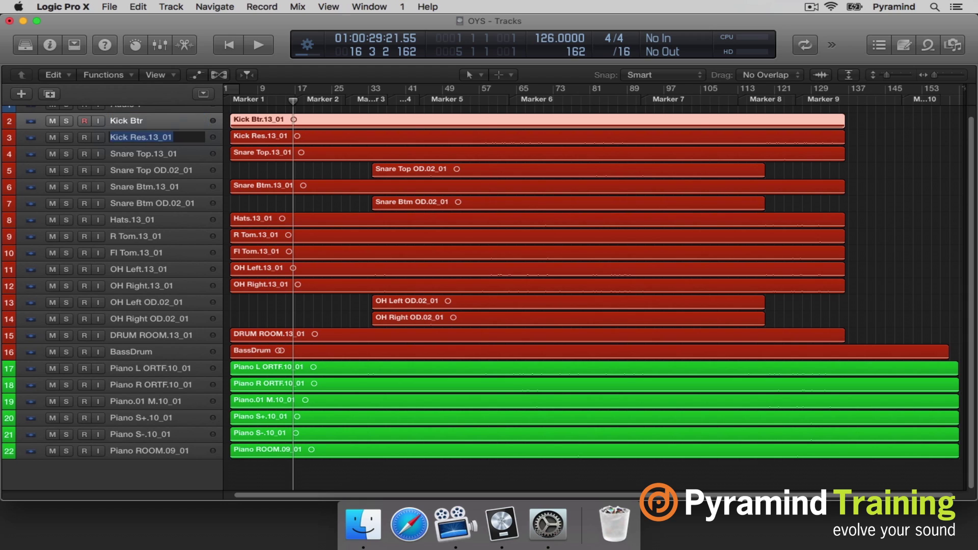
pyautogui.press('Right')
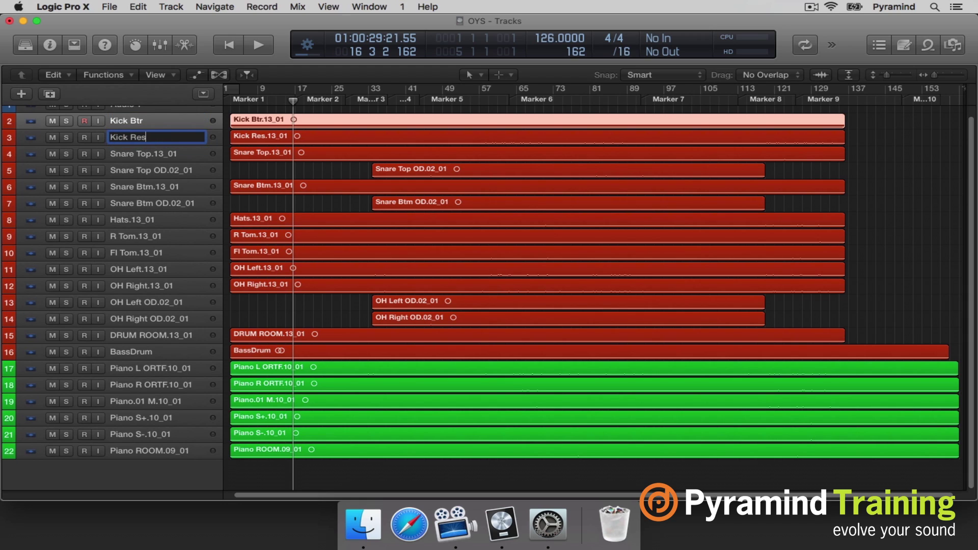
pyautogui.press('Tab')
pyautogui.press('Right')
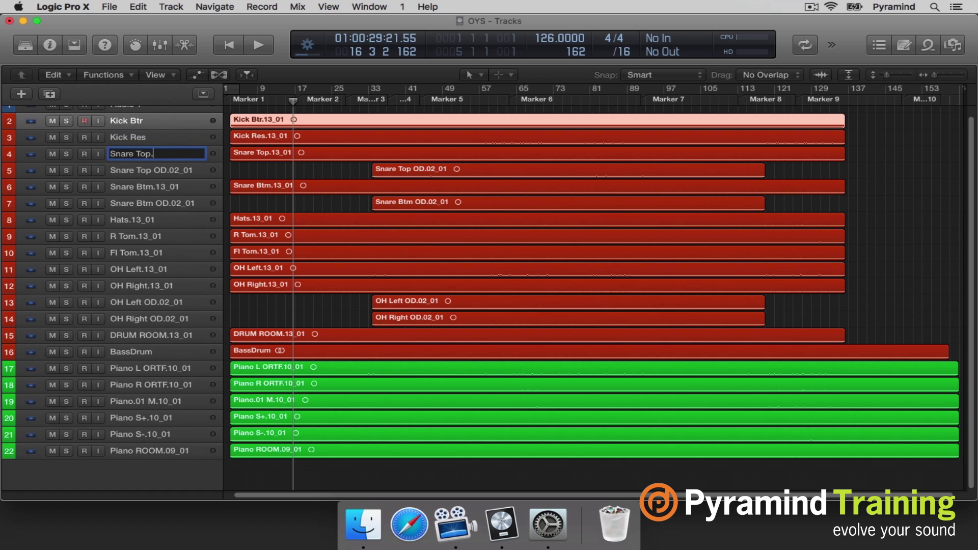
pyautogui.press('Tab')
pyautogui.press('Right')
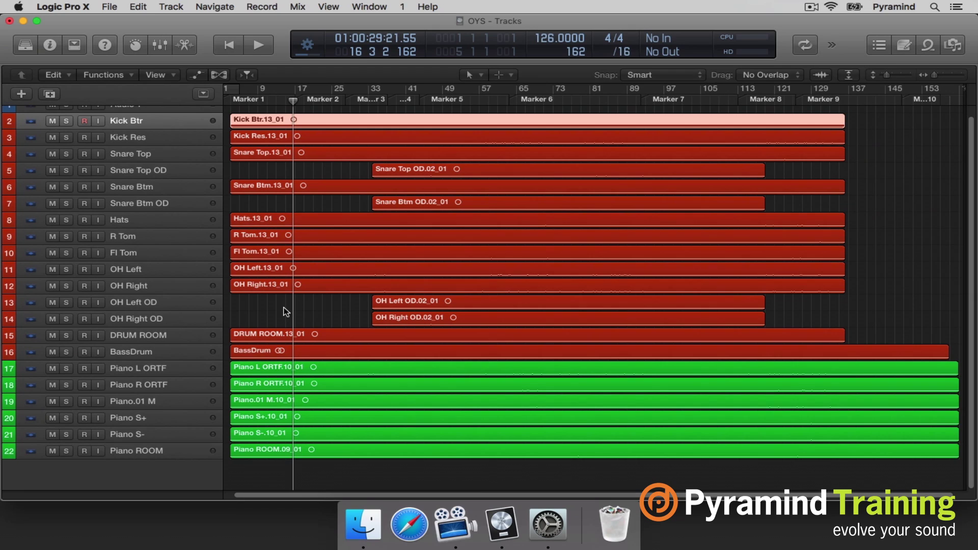
# - Rename every region in the arrangement after its cleaned track name
pyautogui.click(286, 313)
pyautogui.press('super+a')
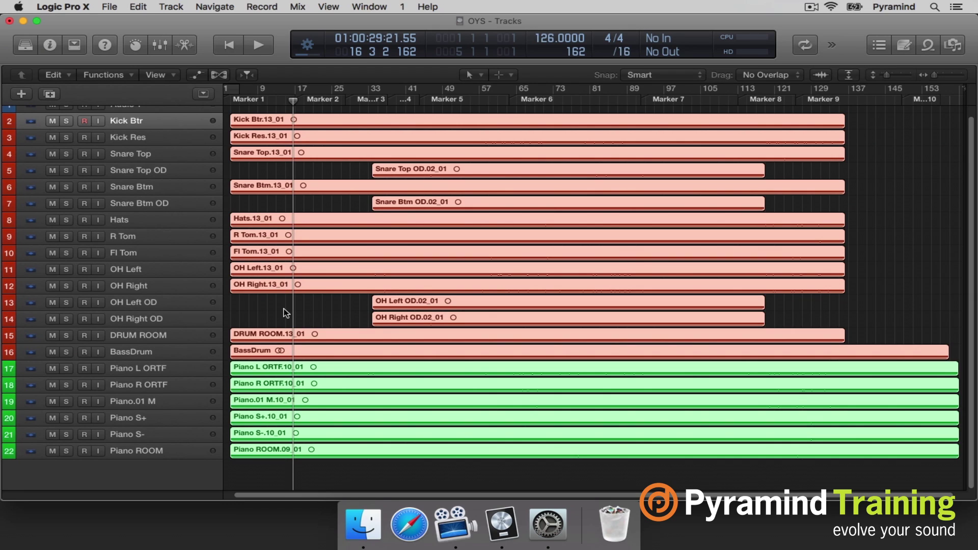
pyautogui.hotkey('shift', 'alt', 'n')
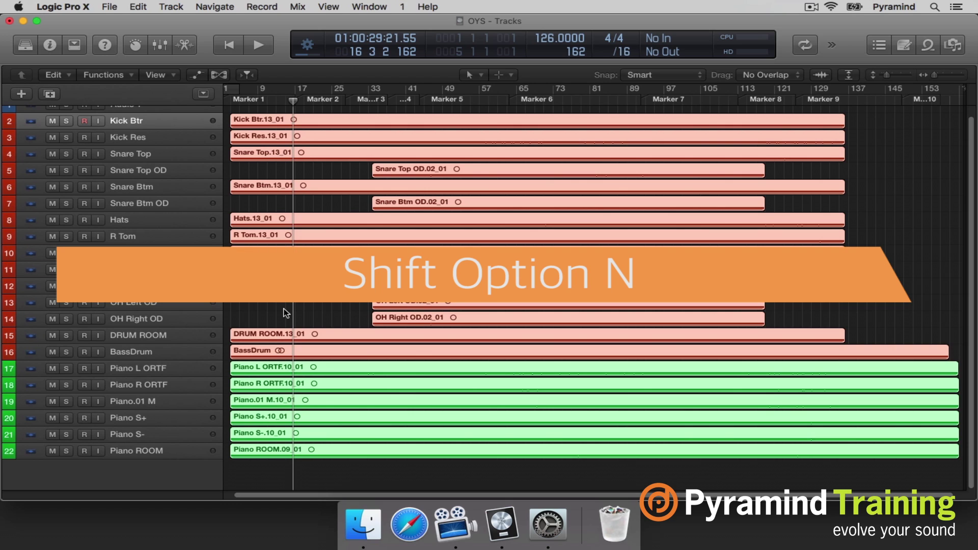
pyautogui.hotkey('shift', 'alt', 'n')
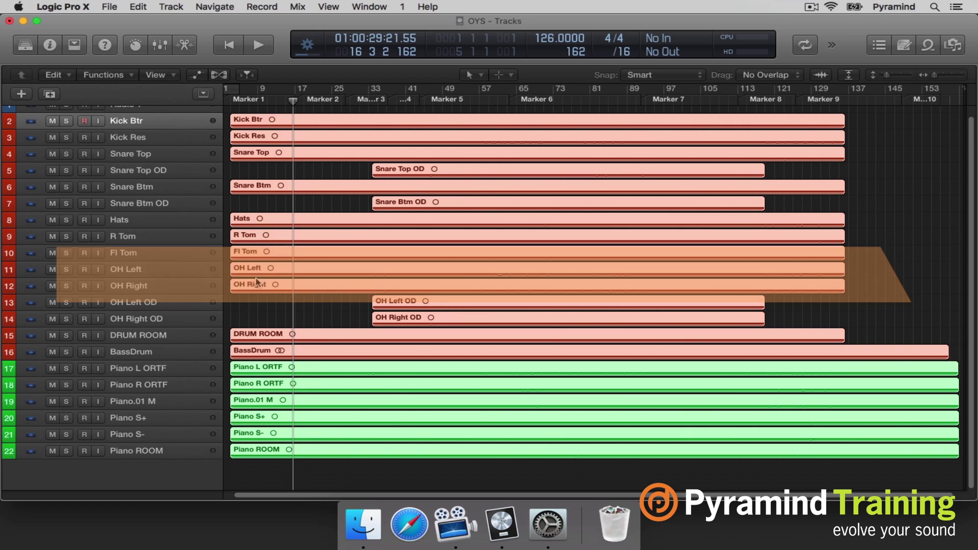
pyautogui.click(265, 302)
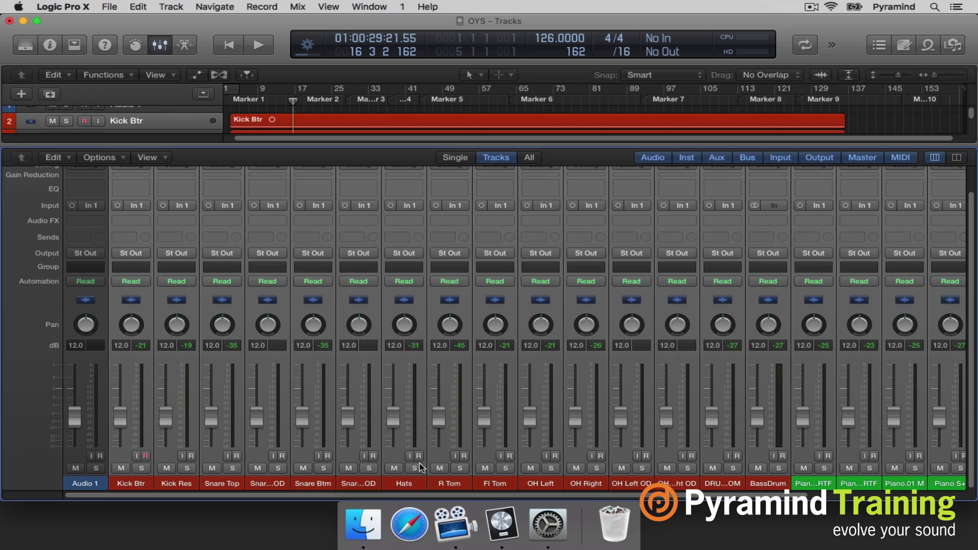
# - In the Mixer, pan the OH Left overheads hard left to -64 and OH Right hard right to +63
pyautogui.moveTo(387, 494); pyautogui.dragTo(679, 528)
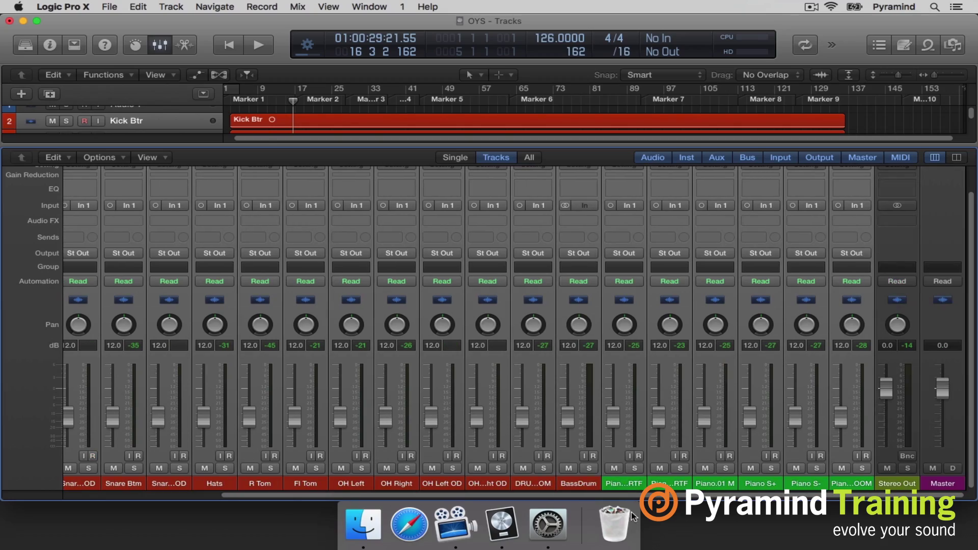
pyautogui.moveTo(572, 497); pyautogui.dragTo(327, 476)
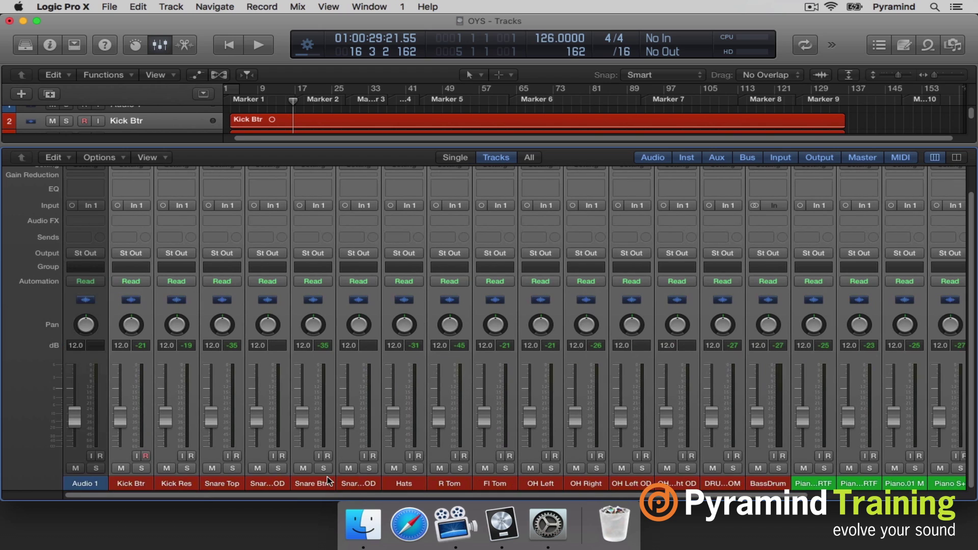
pyautogui.click(363, 485)
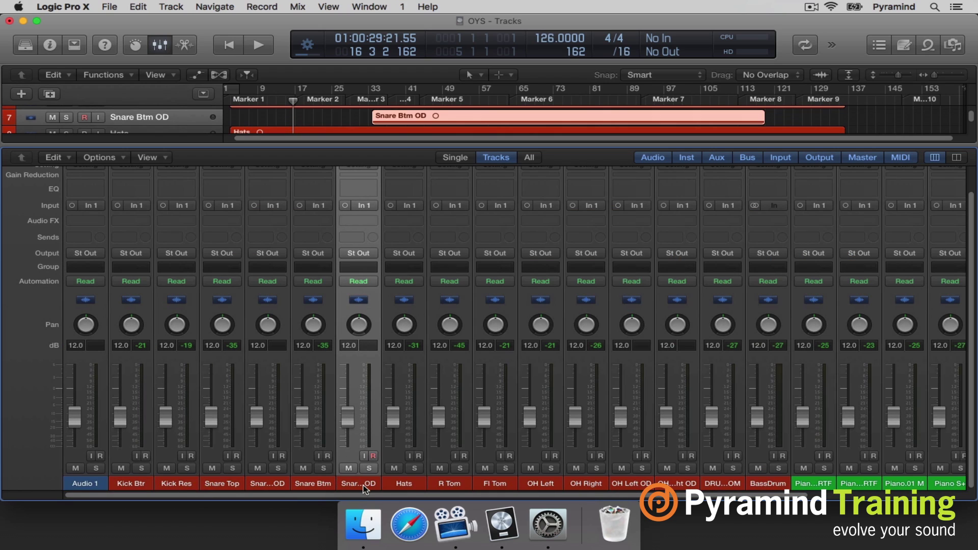
pyautogui.click(539, 484)
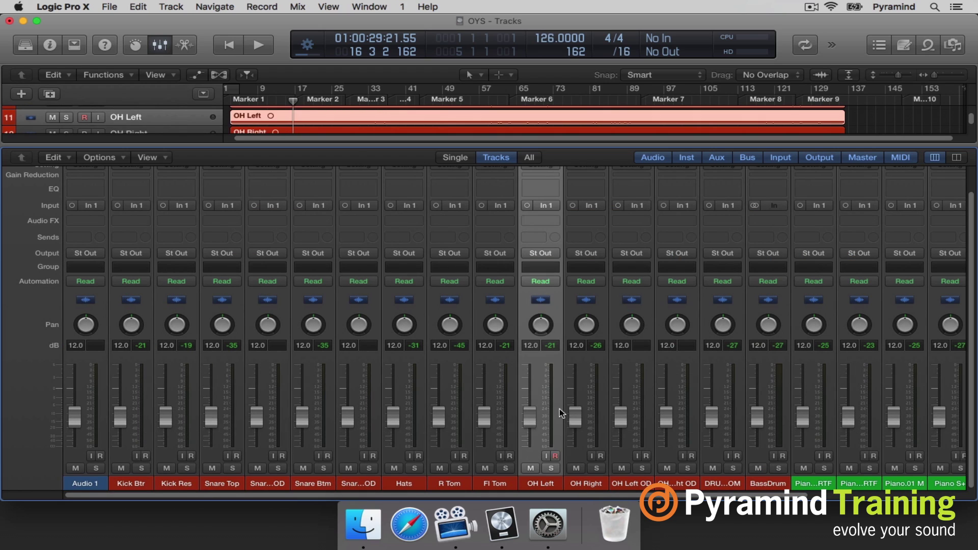
pyautogui.moveTo(540, 328); pyautogui.dragTo(540, 347)
pyautogui.moveTo(587, 325); pyautogui.dragTo(672, 301)
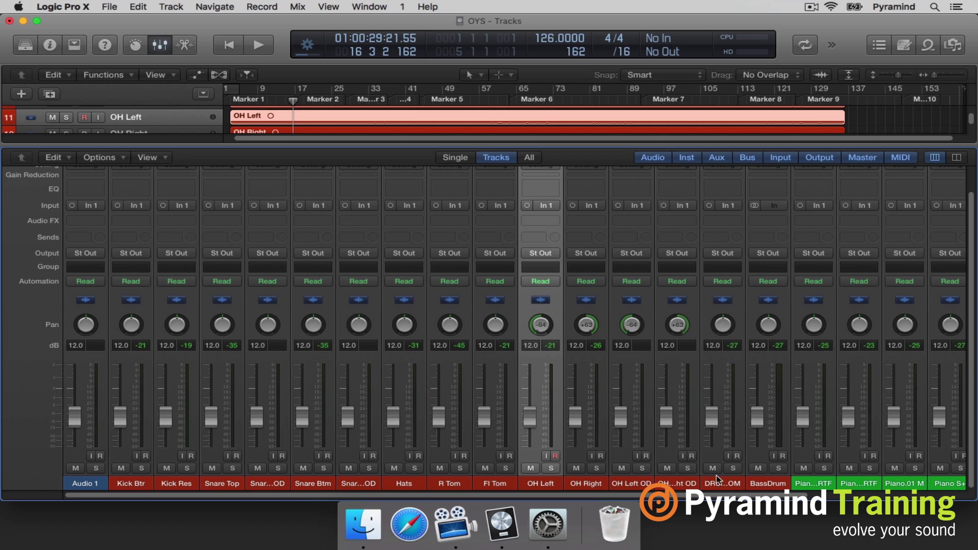
# - Set channel strip components to show 3-line track names and a VCA row
pyautogui.rightClick(309, 485)
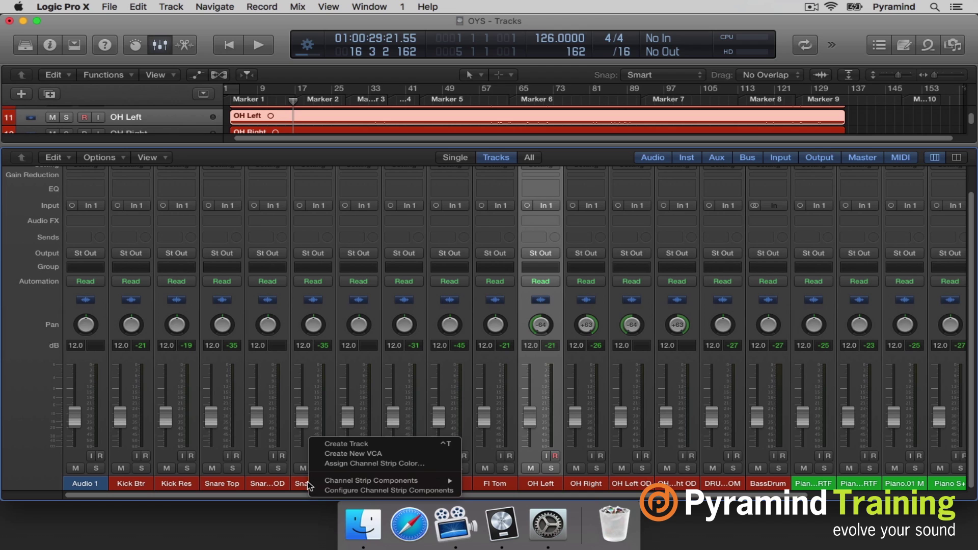
pyautogui.click(357, 492)
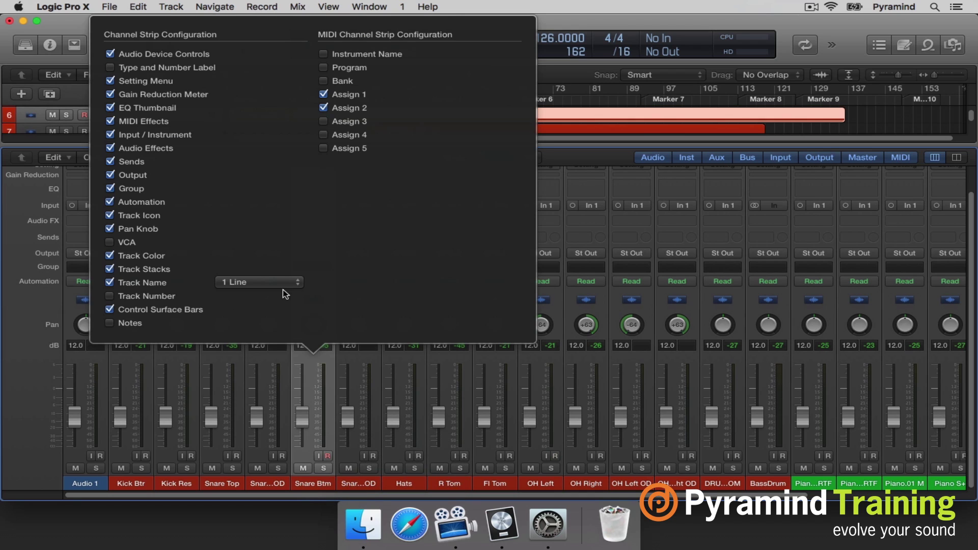
pyautogui.click(259, 281)
pyautogui.click(255, 306)
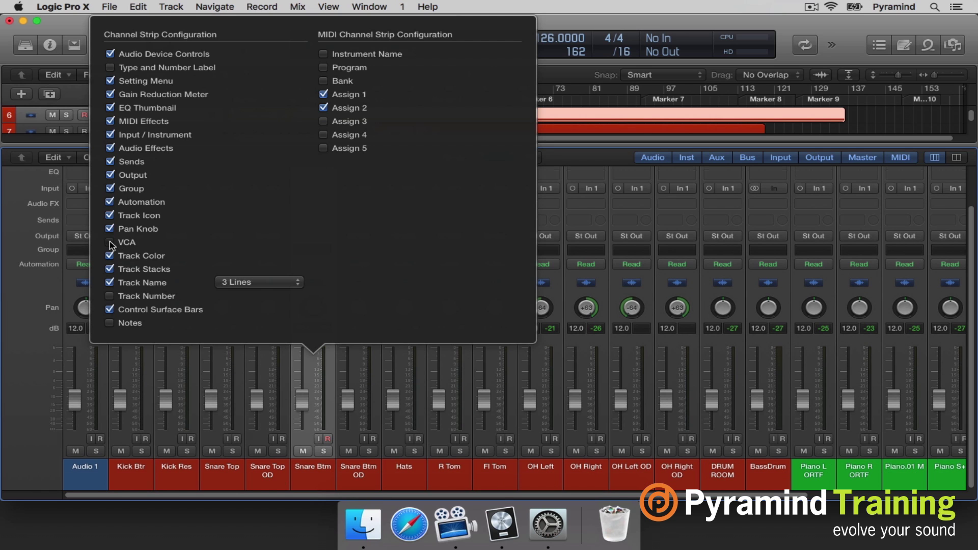
pyautogui.click(110, 243)
pyautogui.click(311, 481)
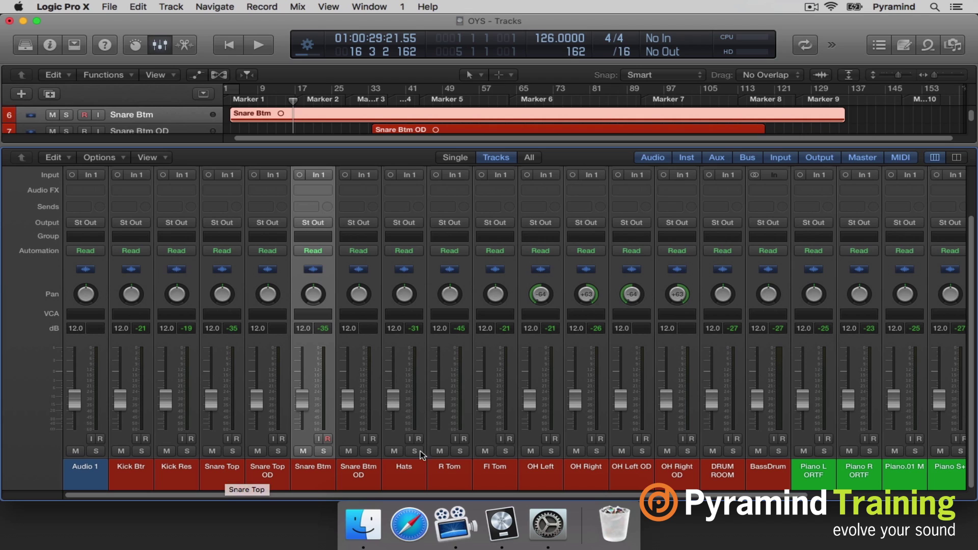
# - Solo OH Left and OH Right and audition them around Markers 3, 4 and 5
pyautogui.click(547, 469)
pyautogui.keyDown('shift'); pyautogui.click(589, 470); pyautogui.keyUp('shift')
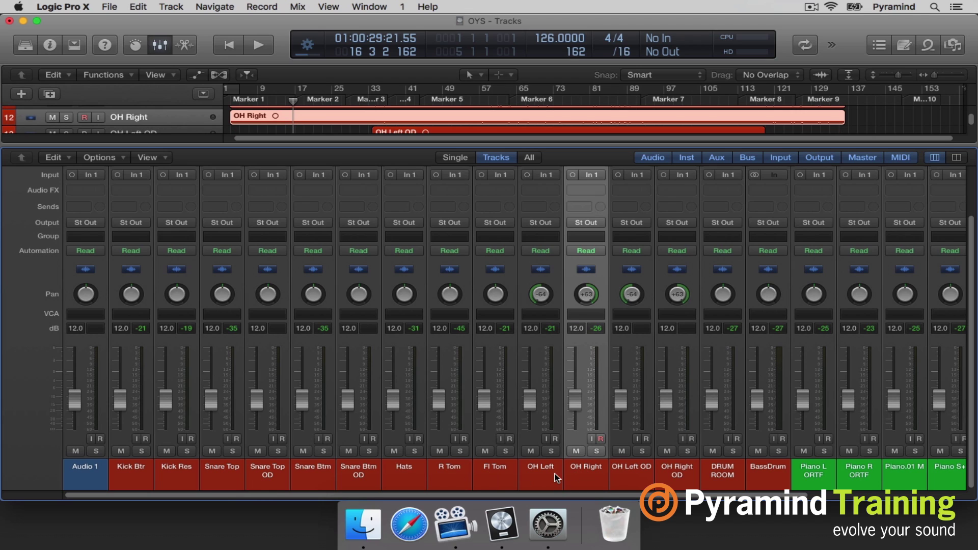
pyautogui.click(551, 451)
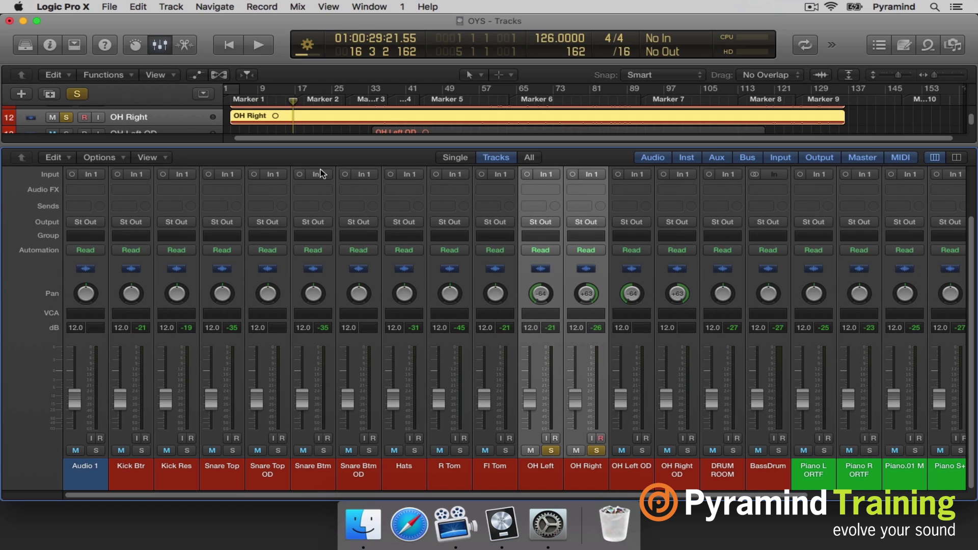
pyautogui.hotkey('alt', '.')
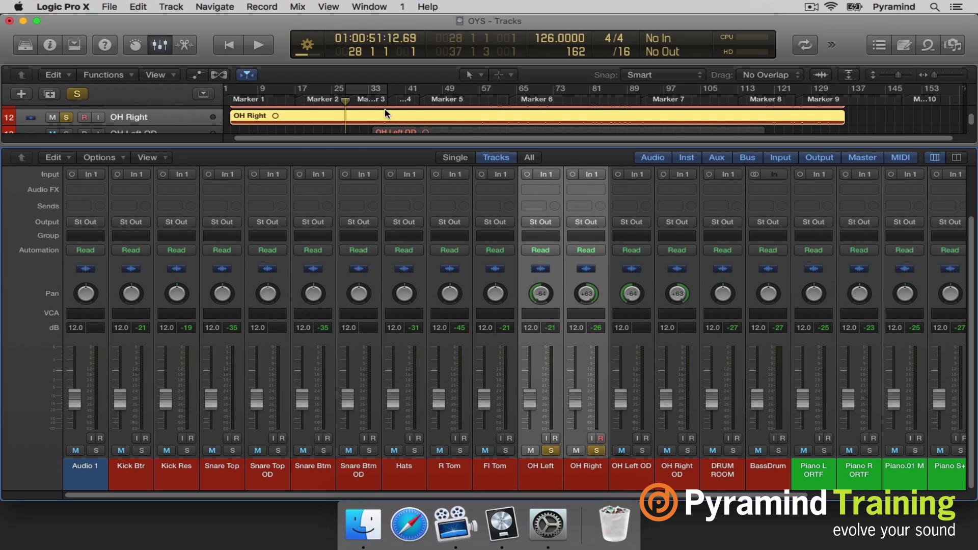
pyautogui.press('space')
pyautogui.press('space')
pyautogui.hotkey('alt', '.')
pyautogui.press('space')
pyautogui.hotkey('alt', '.')
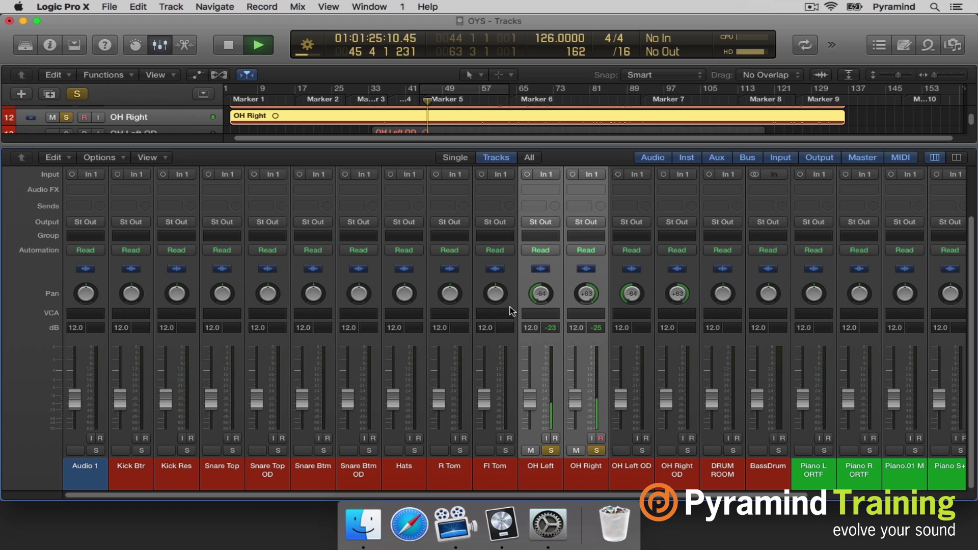
pyautogui.moveTo(428, 99); pyautogui.dragTo(461, 100)
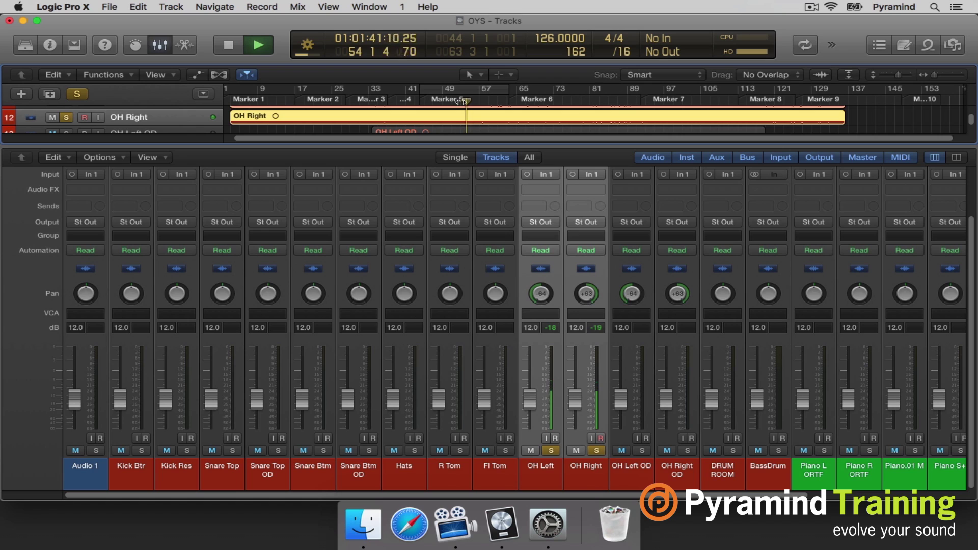
pyautogui.press('space')
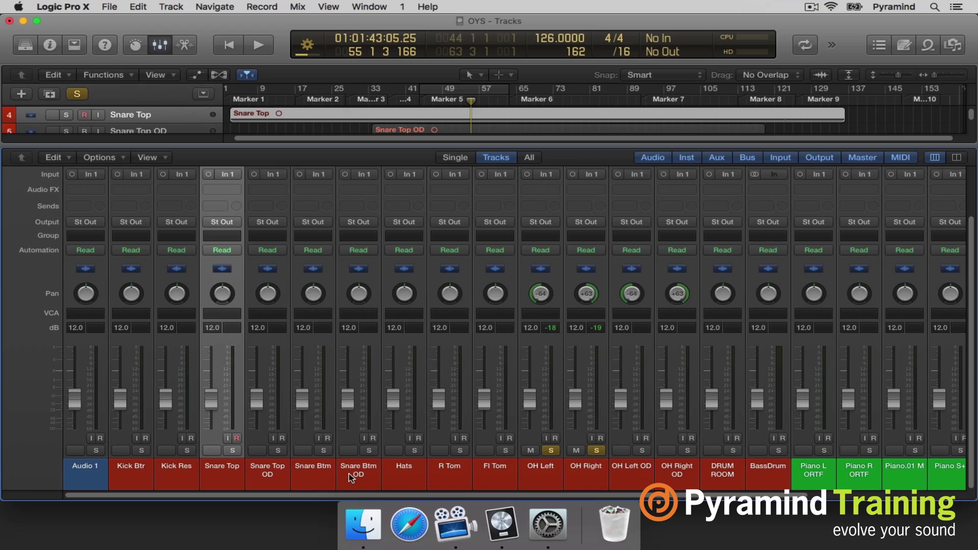
# - Pan the four snare tracks to +6, unsolo both overheads, and pan Piano L ORTF hard left
pyautogui.keyDown('shift'); pyautogui.click(351, 478); pyautogui.keyUp('shift')
pyautogui.moveTo(224, 301); pyautogui.dragTo(224, 297)
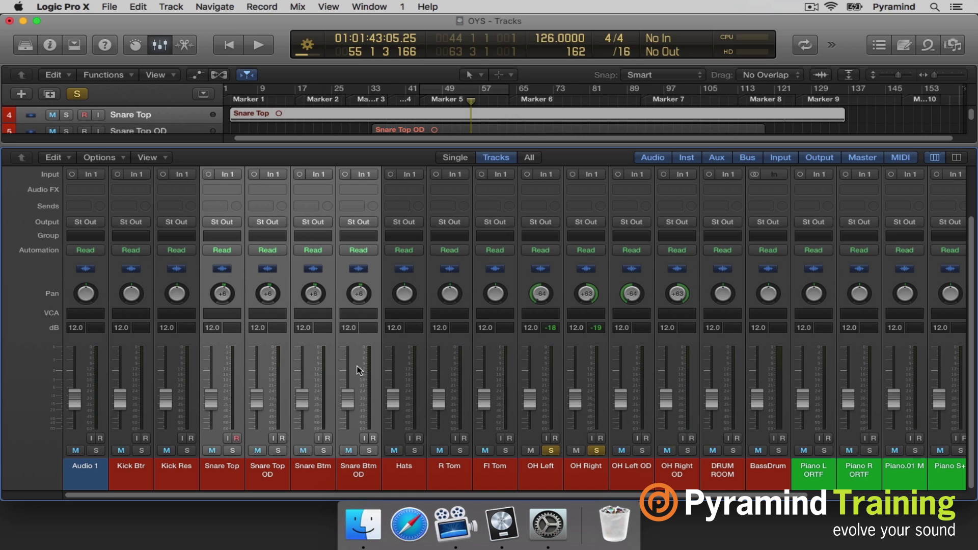
pyautogui.click(555, 452)
pyautogui.click(594, 452)
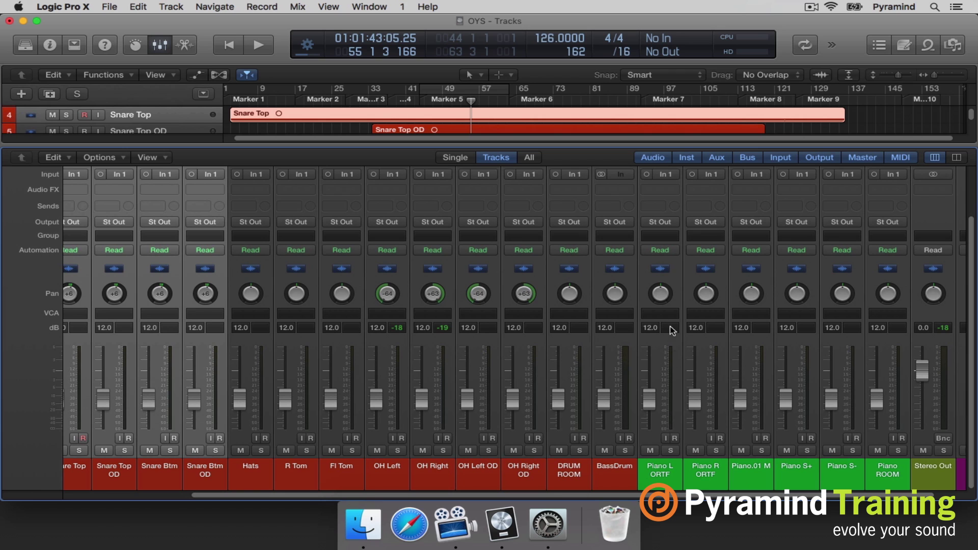
pyautogui.moveTo(662, 289); pyautogui.dragTo(676, 352)
# - Pan Piano S+ hard left to -64 and Piano S- hard right to +63
pyautogui.moveTo(797, 293); pyautogui.dragTo(799, 326)
pyautogui.moveTo(842, 294); pyautogui.dragTo(842, 273)
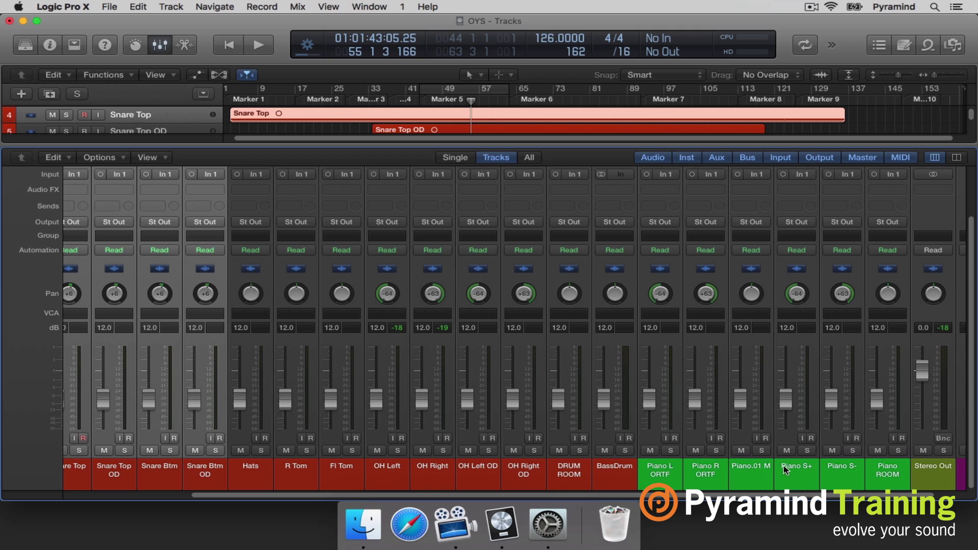
pyautogui.press('x')
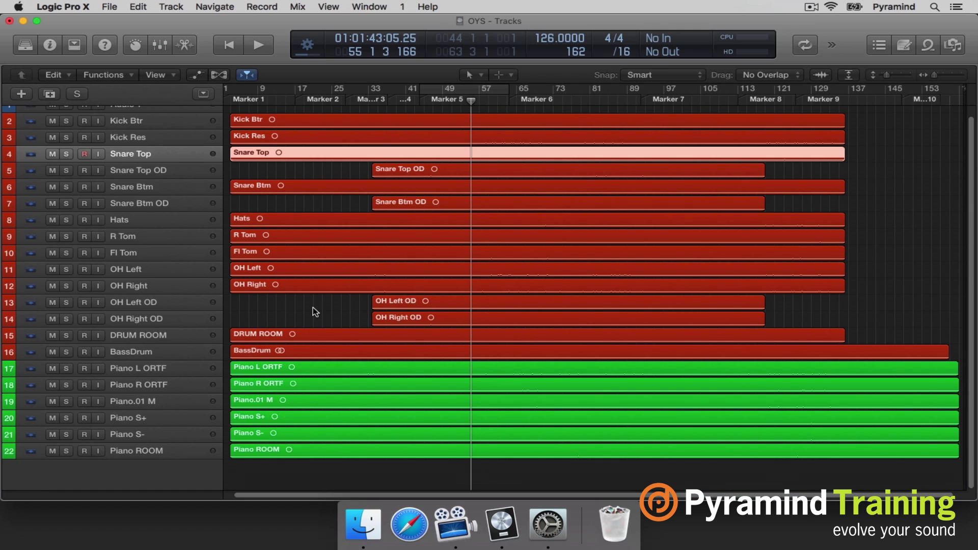
pyautogui.click(313, 307)
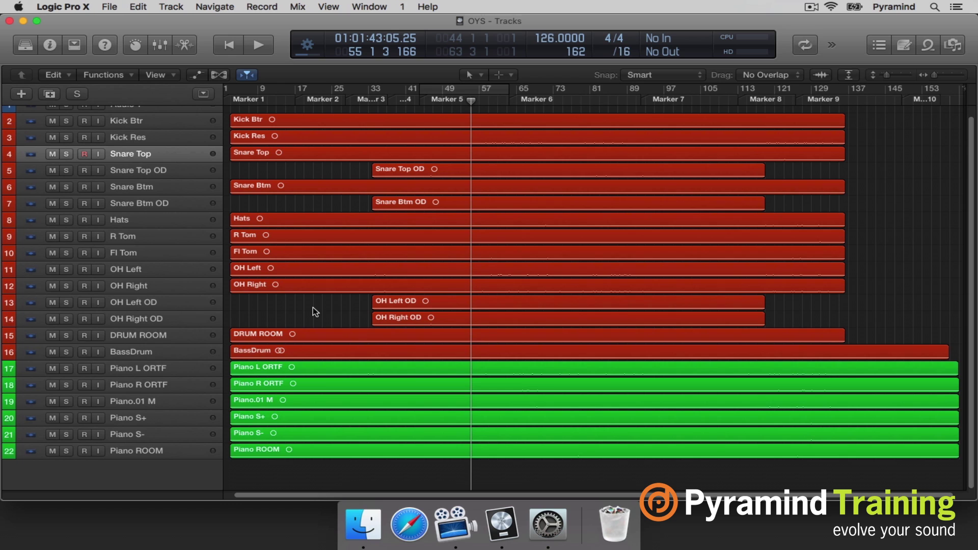
pyautogui.press('x')
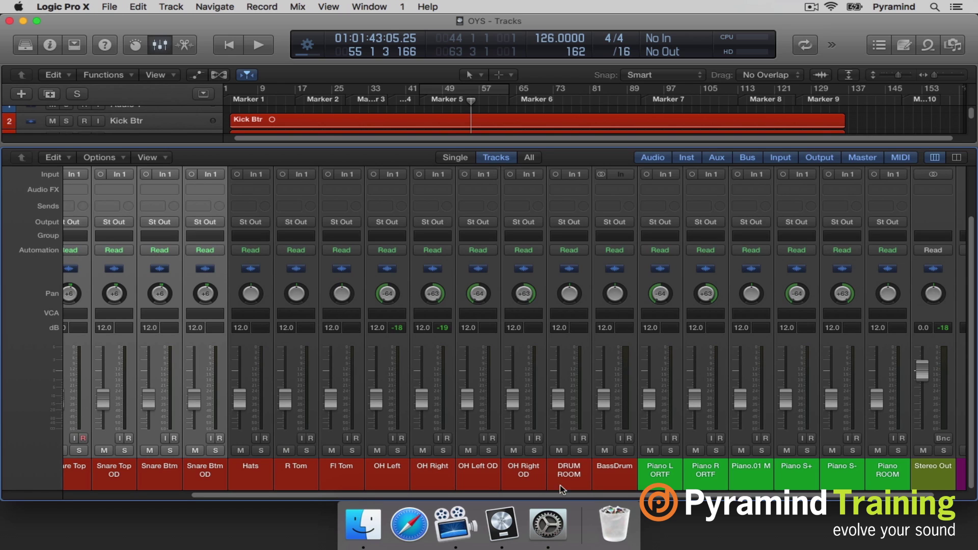
# - Select all drum channel strips from Kick Btr through BassDrum for a shared VCA
pyautogui.click(603, 481)
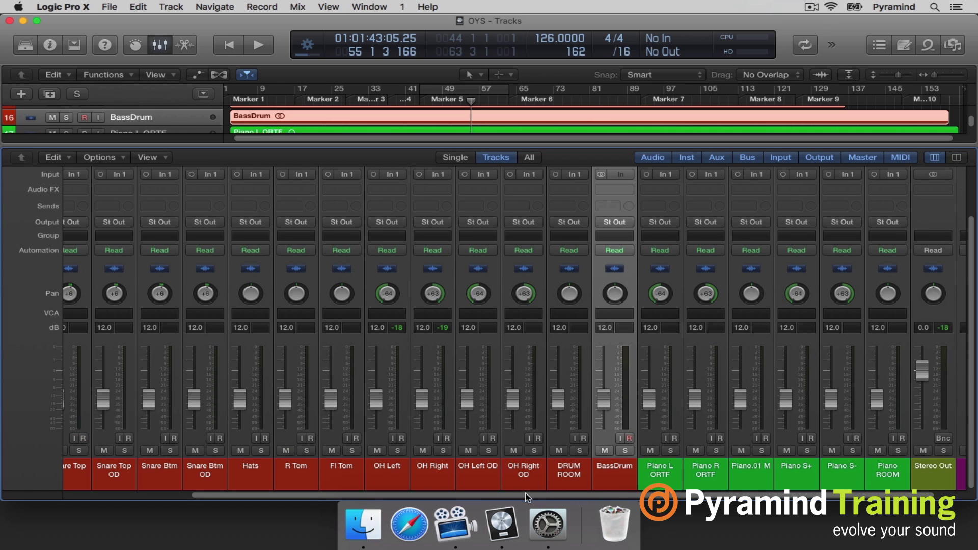
pyautogui.moveTo(525, 493); pyautogui.dragTo(176, 486)
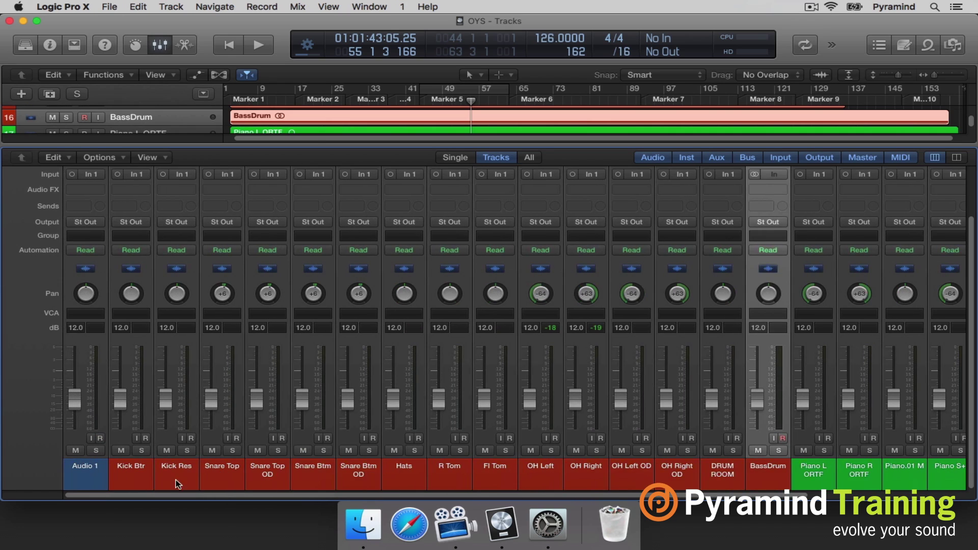
pyautogui.keyDown('shift'); pyautogui.click(140, 473); pyautogui.keyUp('shift')
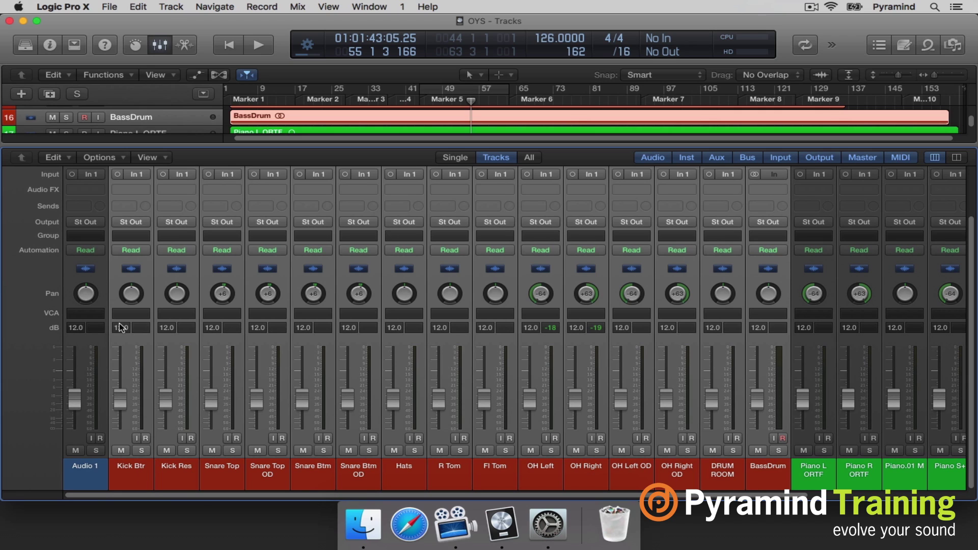
pyautogui.click(131, 313)
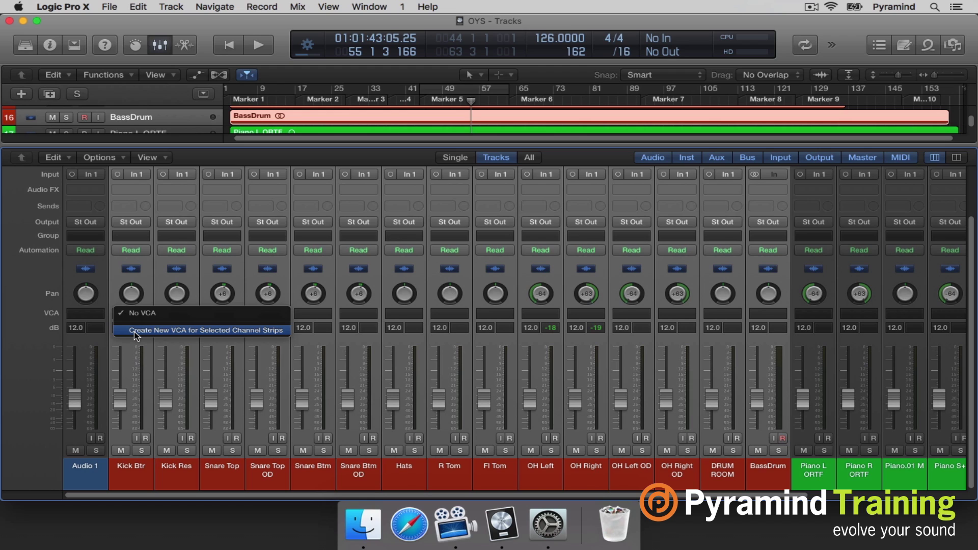
# - Create a new VCA for the selected drum strips and name it Drums
pyautogui.click(134, 332)
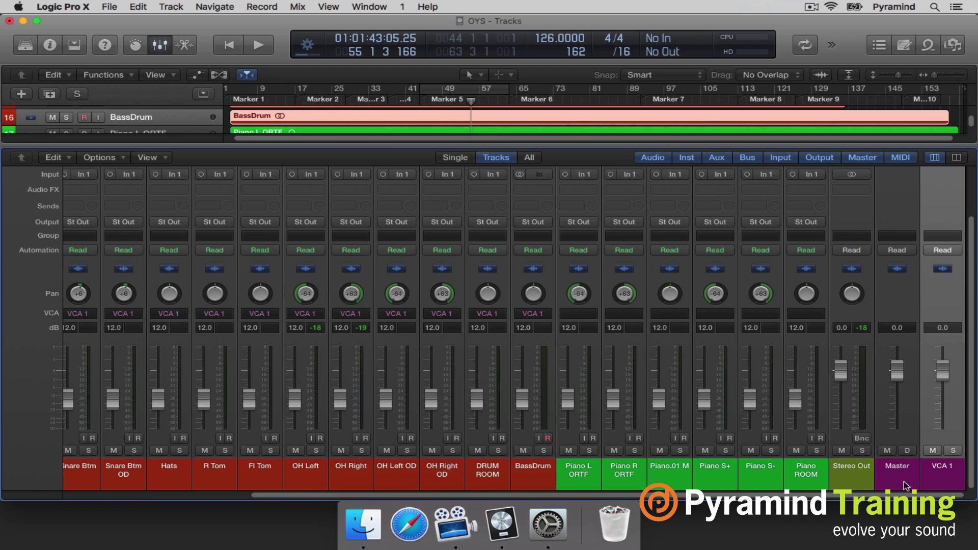
pyautogui.doubleClick(940, 470)
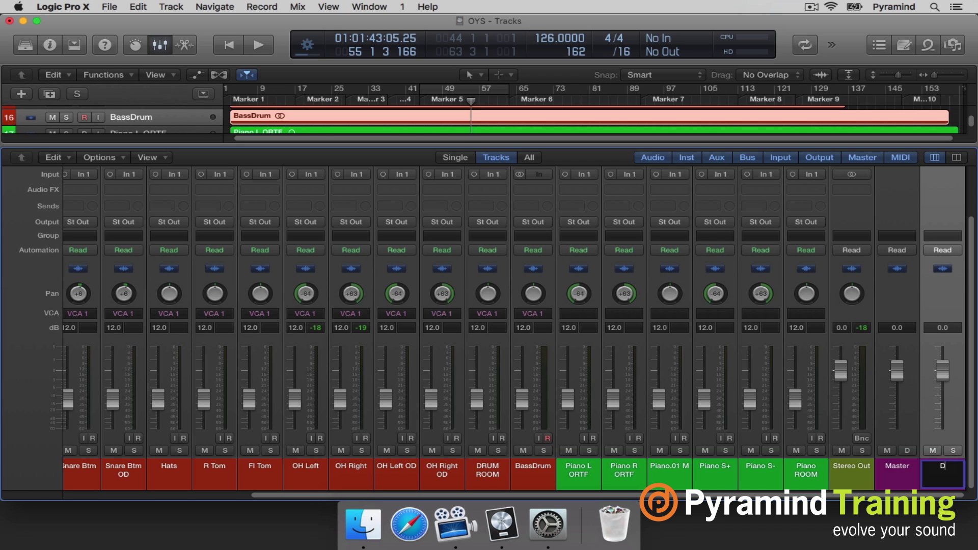
pyautogui.press('Return')
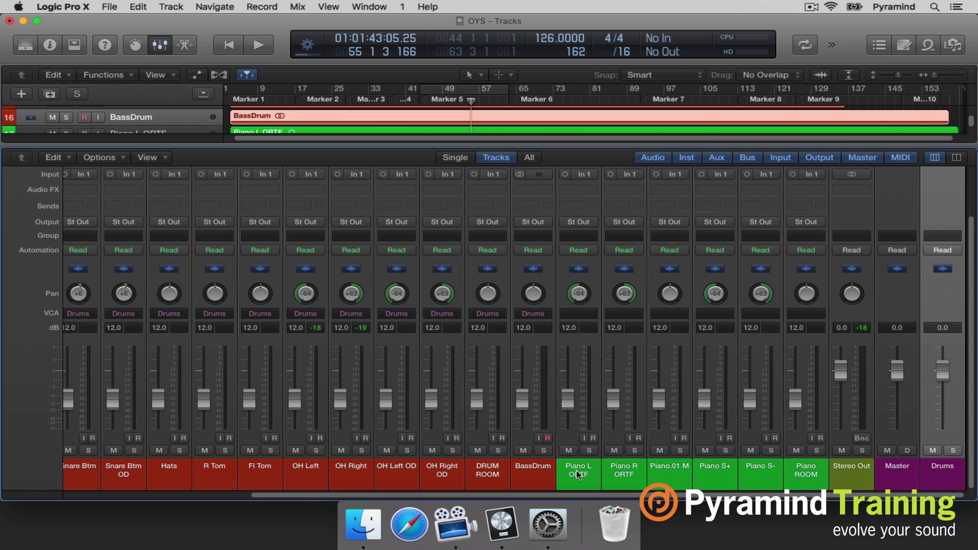
pyautogui.click(578, 474)
# - Assign Piano L ORTF through Piano ROOM to a new VCA named Piano
pyautogui.keyDown('shift'); pyautogui.click(802, 473); pyautogui.keyUp('shift')
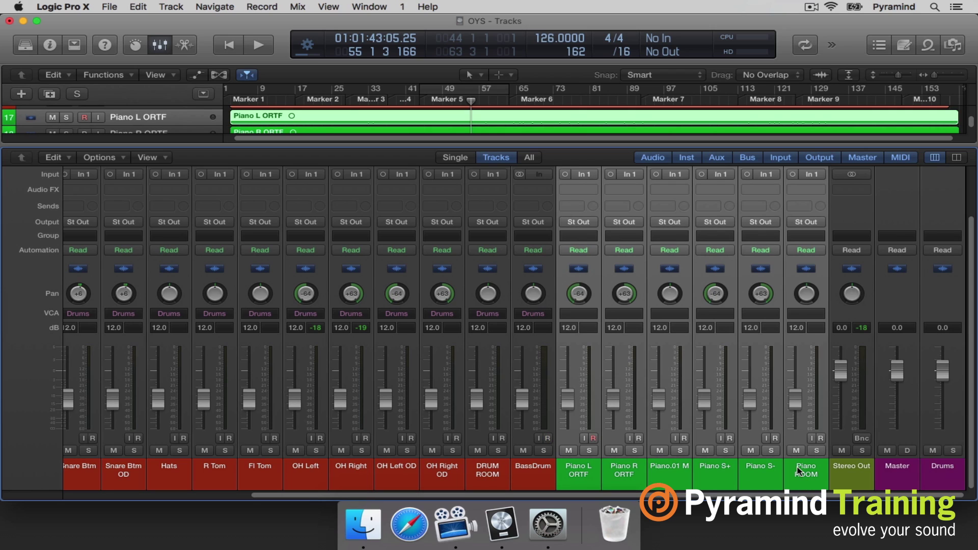
pyautogui.click(573, 316)
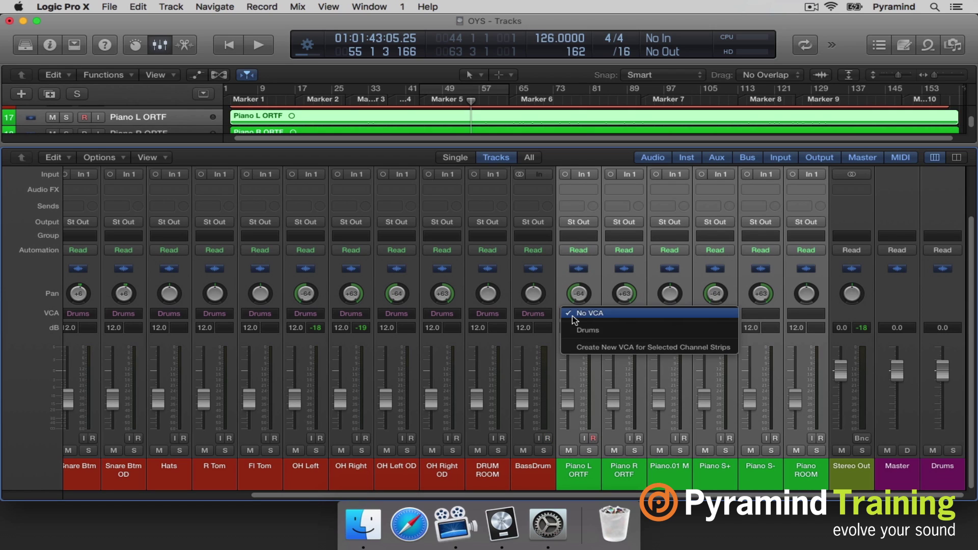
pyautogui.click(584, 348)
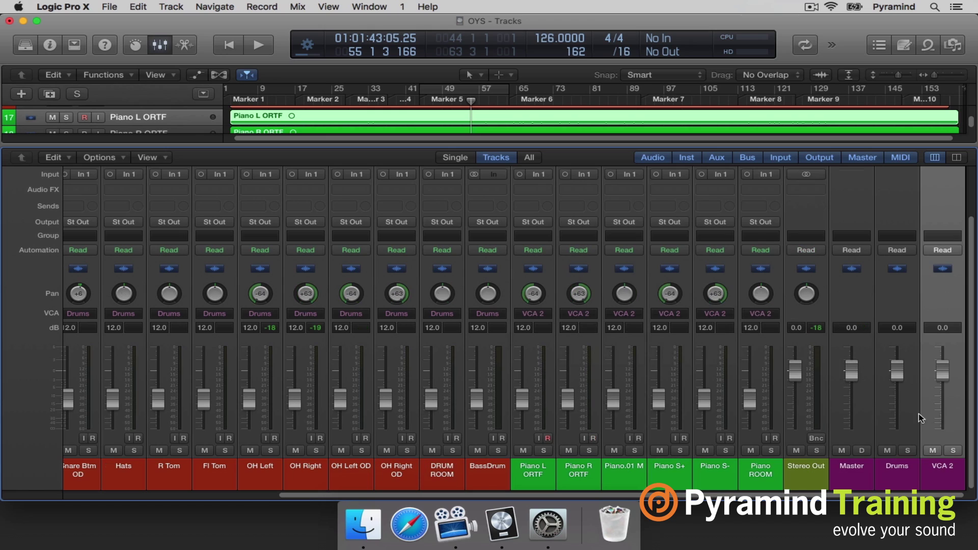
pyautogui.doubleClick(942, 469)
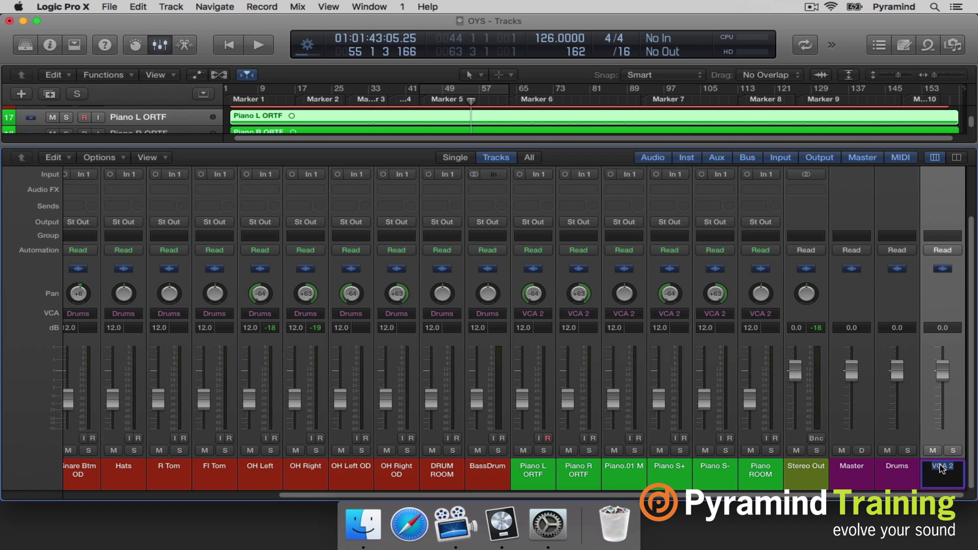
pyautogui.press('Return')
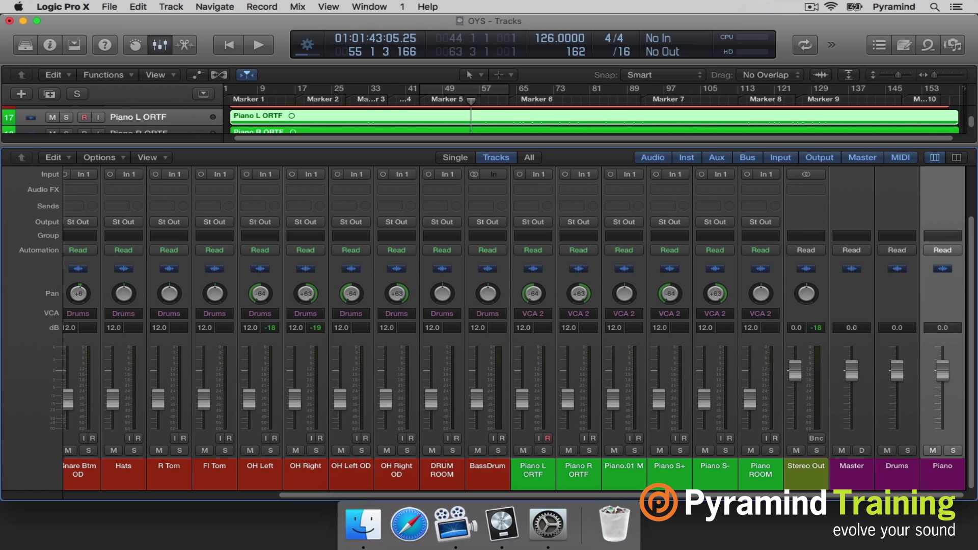
# - Solo the Piano VCA, then the Drums VCA, playing each one alone
pyautogui.click(954, 450)
pyautogui.press('space')
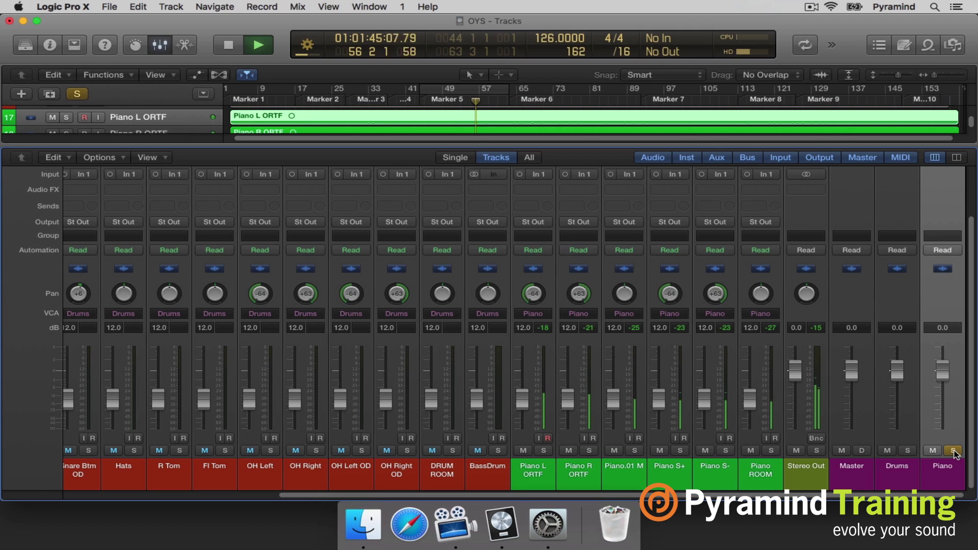
pyautogui.press('space')
pyautogui.click(908, 450)
pyautogui.click(954, 450)
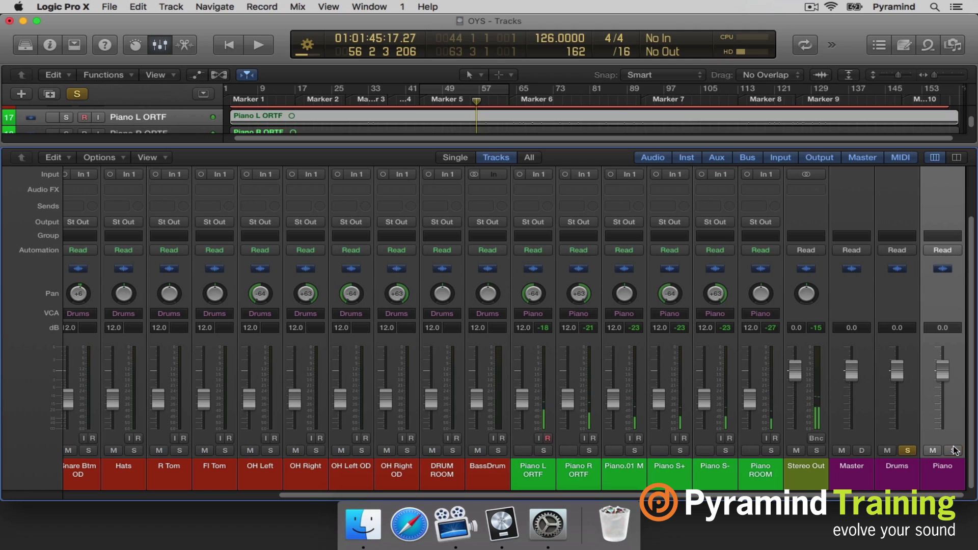
pyautogui.press('space')
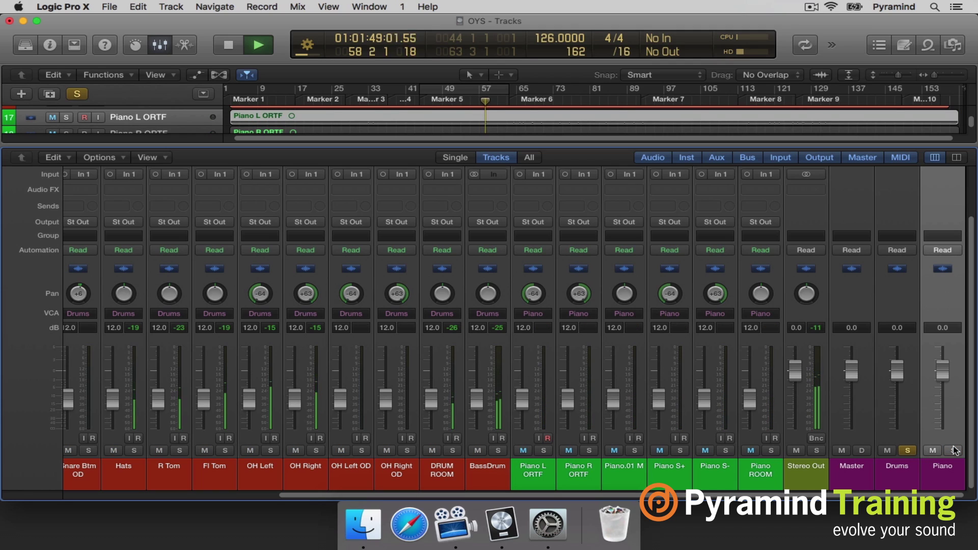
pyautogui.press('space')
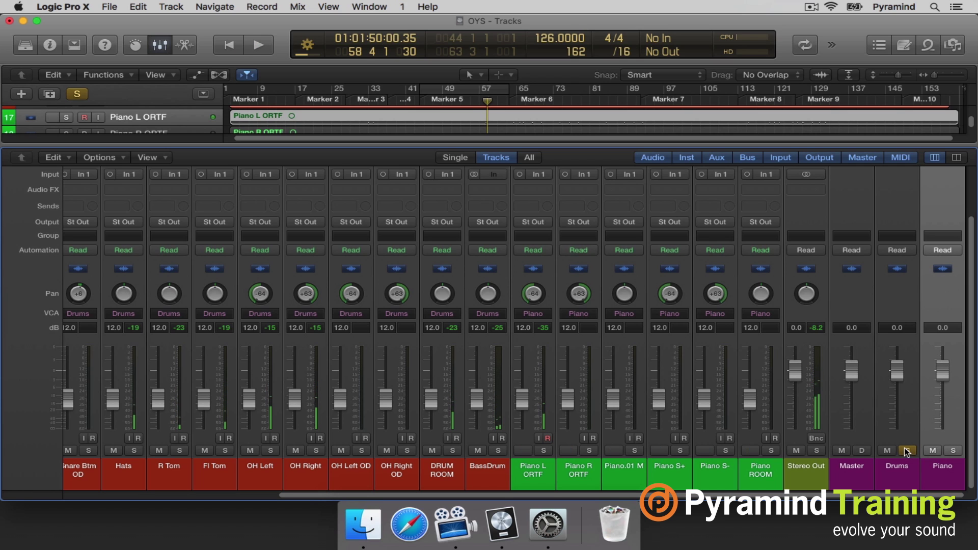
pyautogui.click(908, 450)
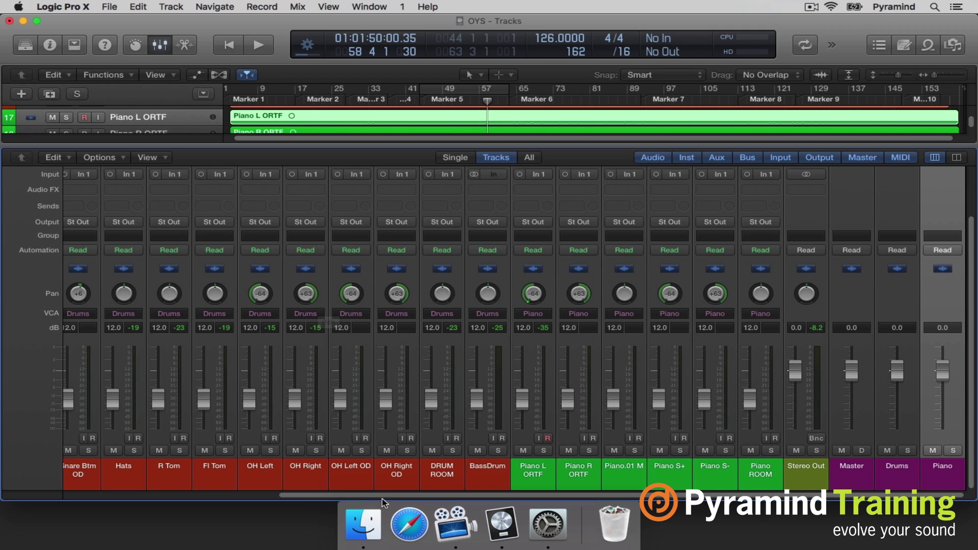
# - Scroll the mixer back to the left and scroll up to show the full track list
pyautogui.moveTo(382, 497); pyautogui.dragTo(132, 473)
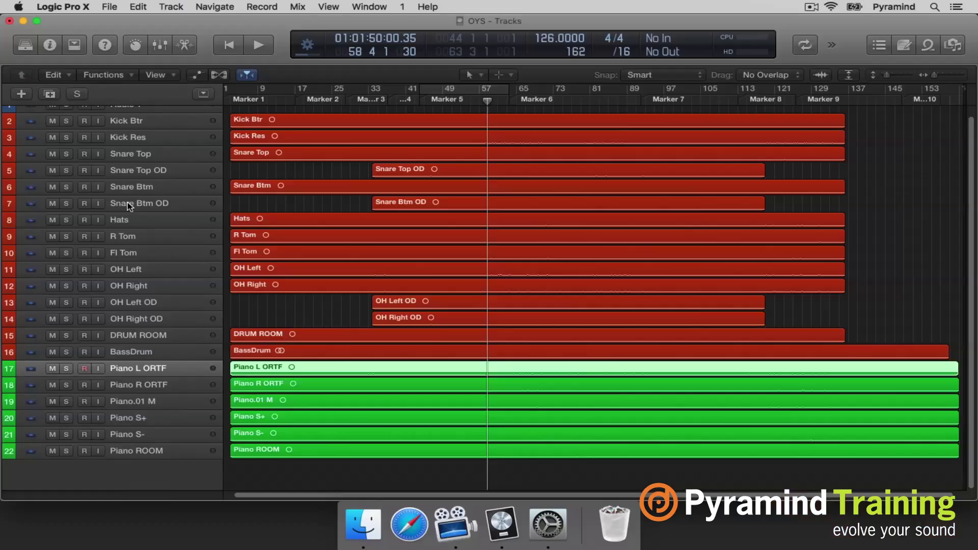
pyautogui.scroll(2, 127, 204)
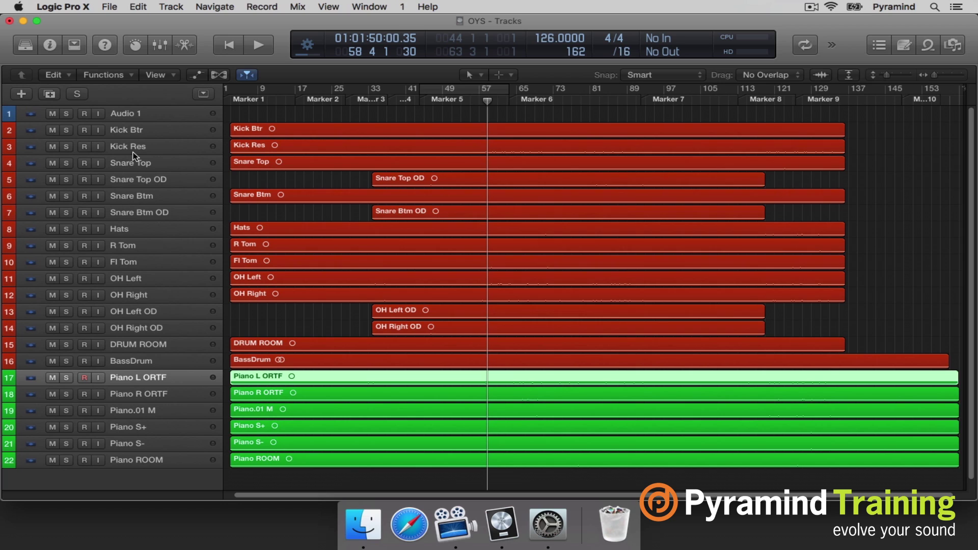
# - Select the Kick Btr and Kick Res tracks together
pyautogui.click(164, 131)
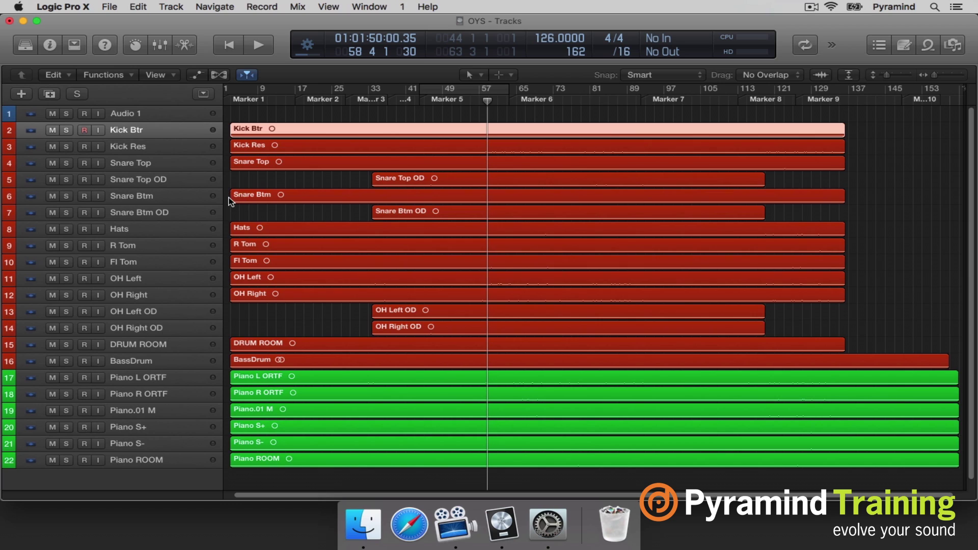
pyautogui.keyDown('shift'); pyautogui.click(144, 145); pyautogui.keyUp('shift')
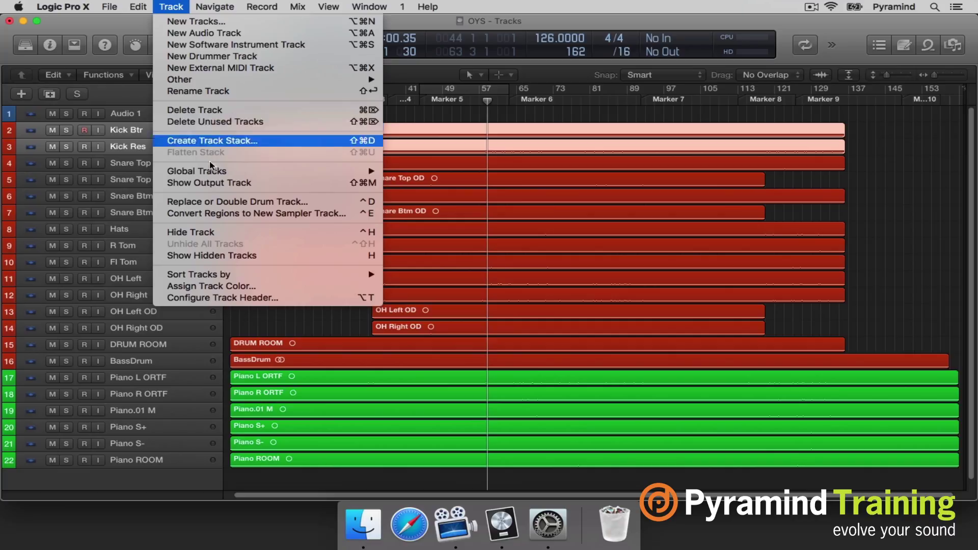
# - Pack the two kick tracks and the four snare tracks into summing stacks Sum 1 and Sum 2
pyautogui.click(213, 142)
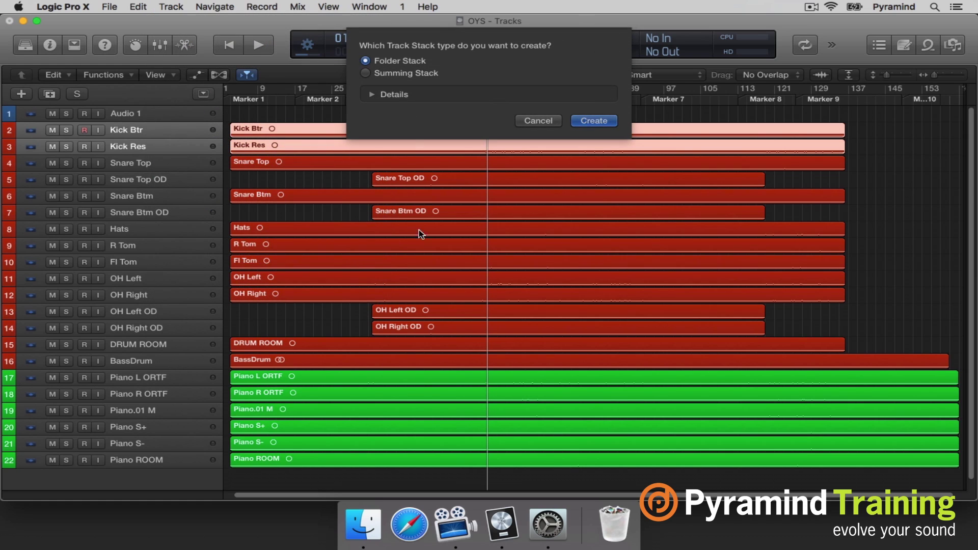
pyautogui.click(573, 122)
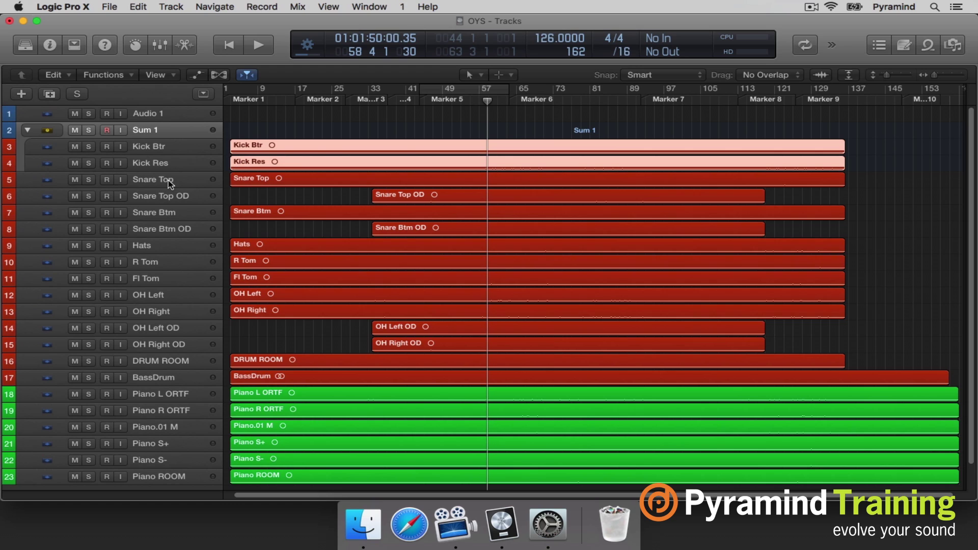
pyautogui.click(163, 181)
pyautogui.keyDown('shift'); pyautogui.click(165, 230); pyautogui.keyUp('shift')
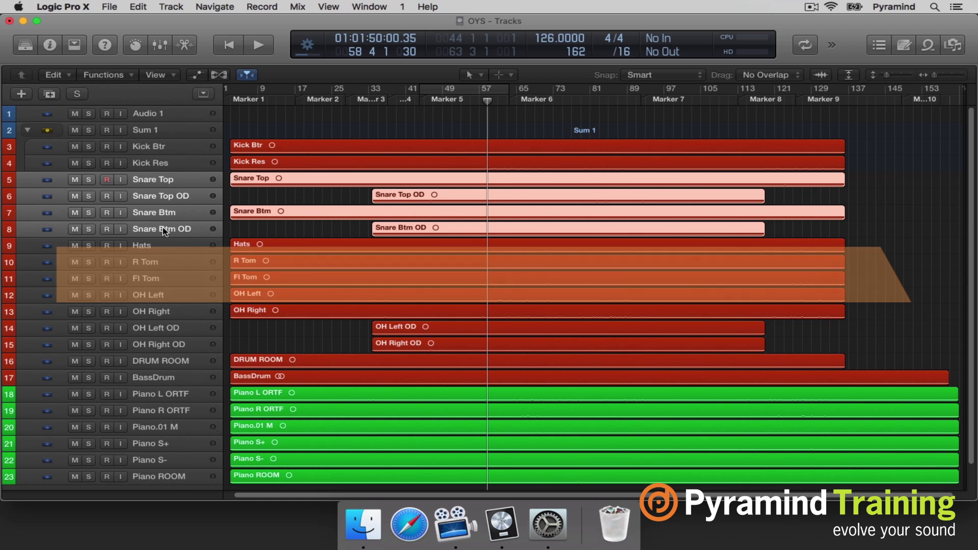
pyautogui.press('shift+super+g')
# - Stack OH Left through OH Right OD as Sum 3, then collapse all three stacks
pyautogui.click(152, 313)
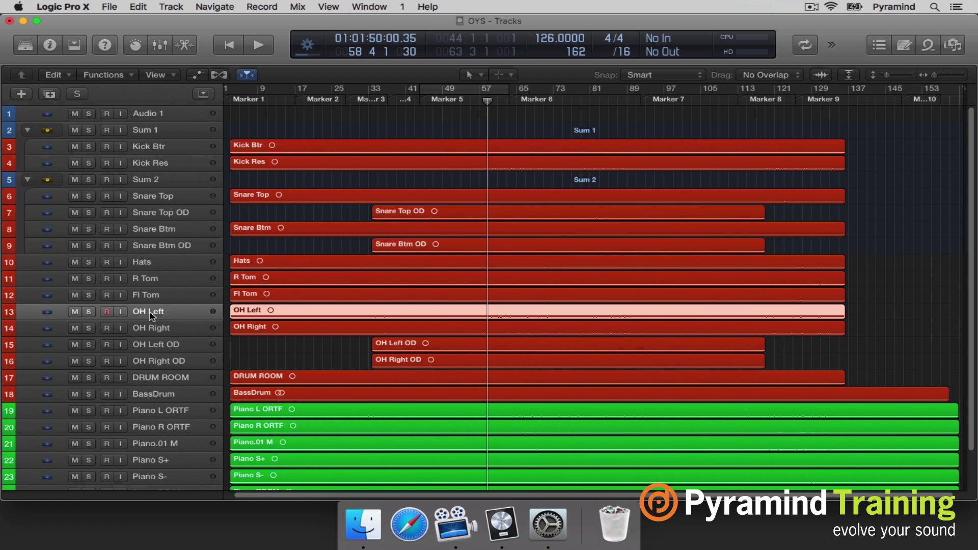
pyautogui.keyDown('shift'); pyautogui.click(159, 365); pyautogui.keyUp('shift')
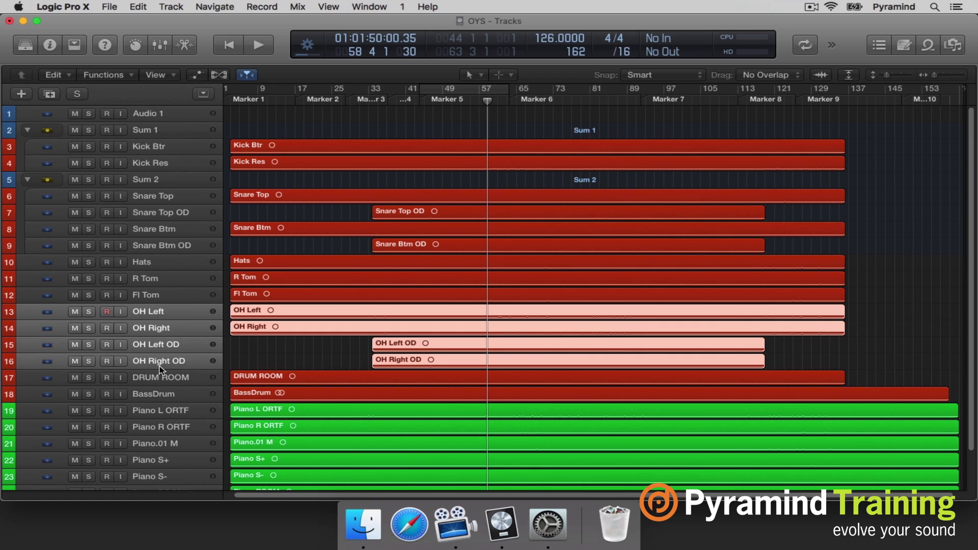
pyautogui.press('shift+super+g')
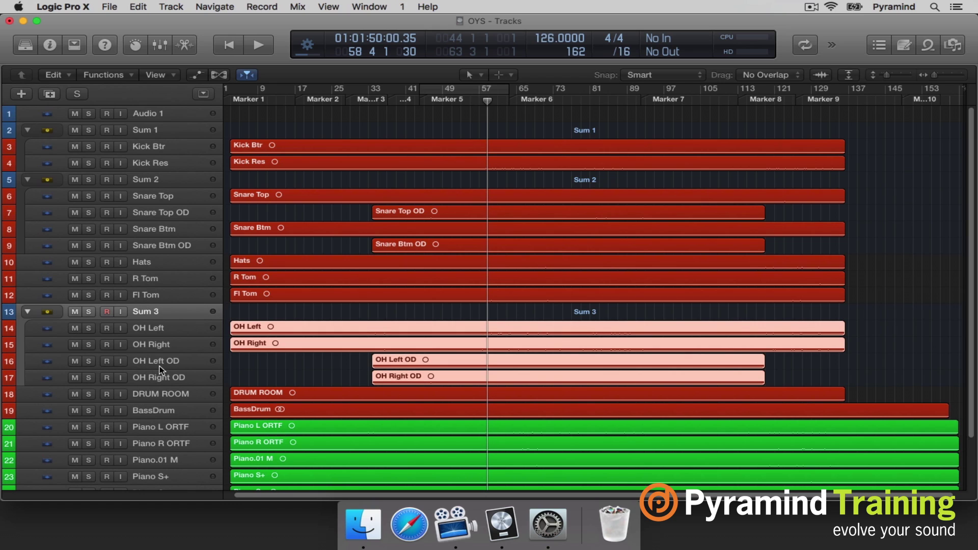
pyautogui.click(28, 312)
pyautogui.click(28, 180)
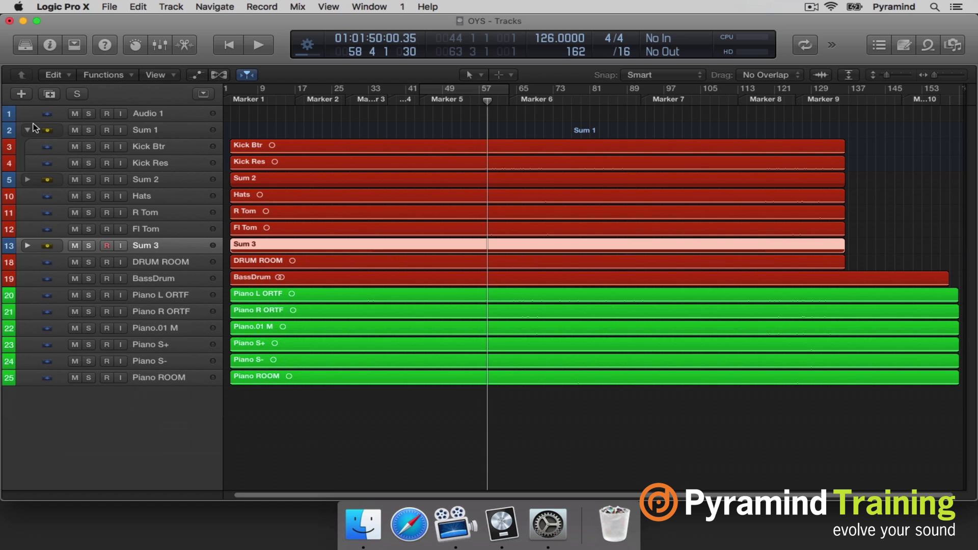
pyautogui.click(27, 130)
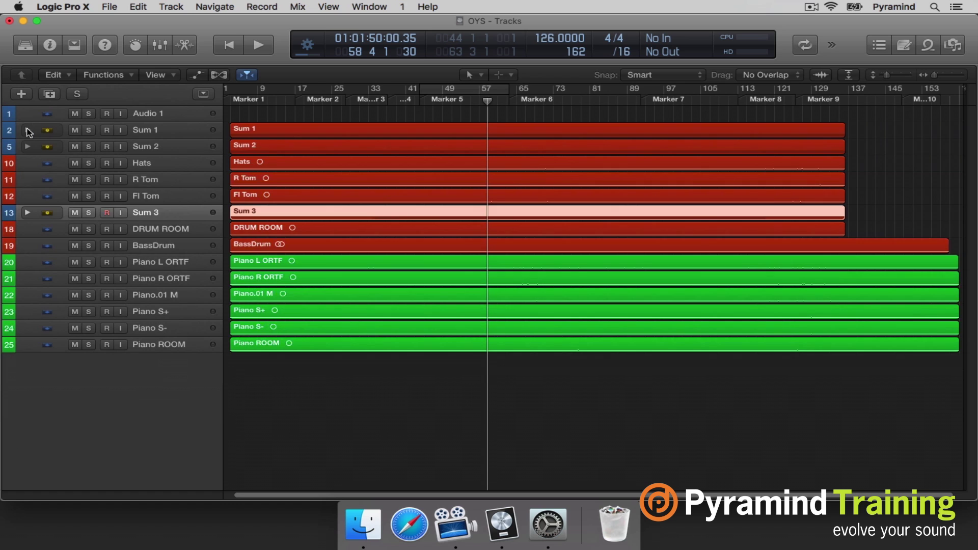
# - Name the kick, snare and overhead summing stacks Kick Sum, Snare Sum and OH Sum
pyautogui.doubleClick(155, 213)
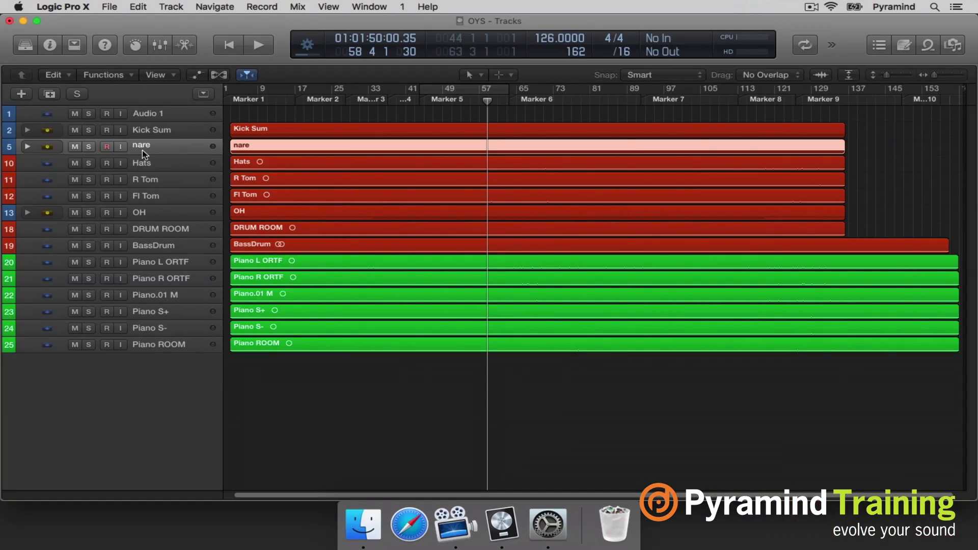
pyautogui.doubleClick(142, 147)
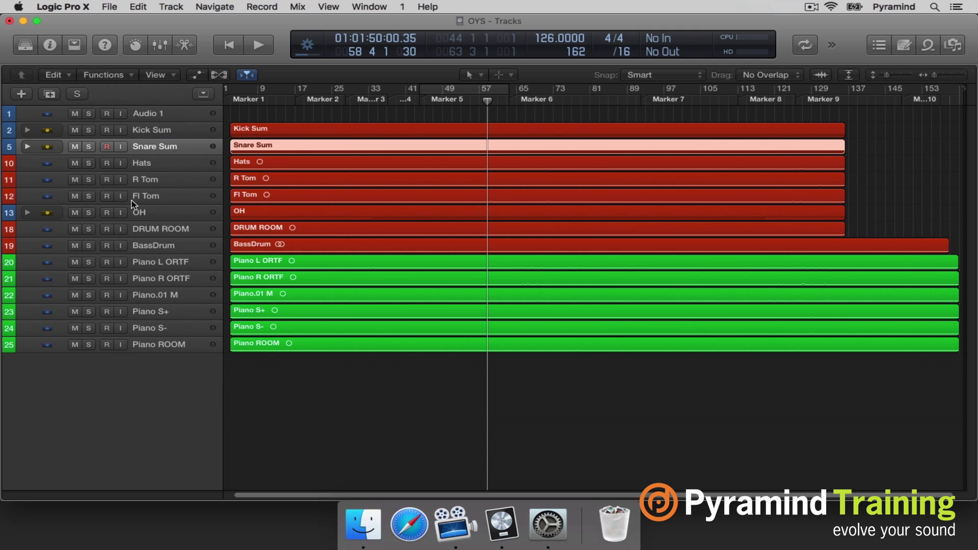
pyautogui.doubleClick(147, 213)
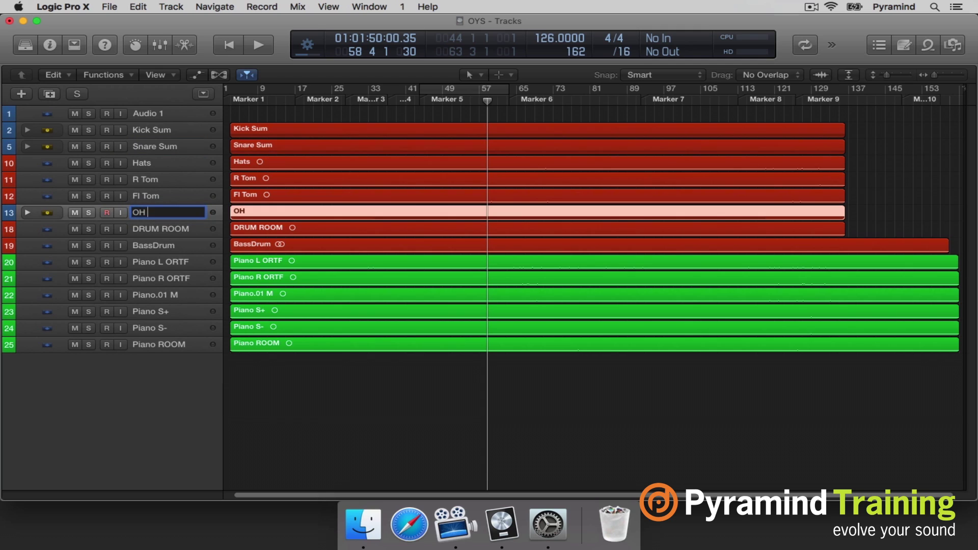
pyautogui.press('Return')
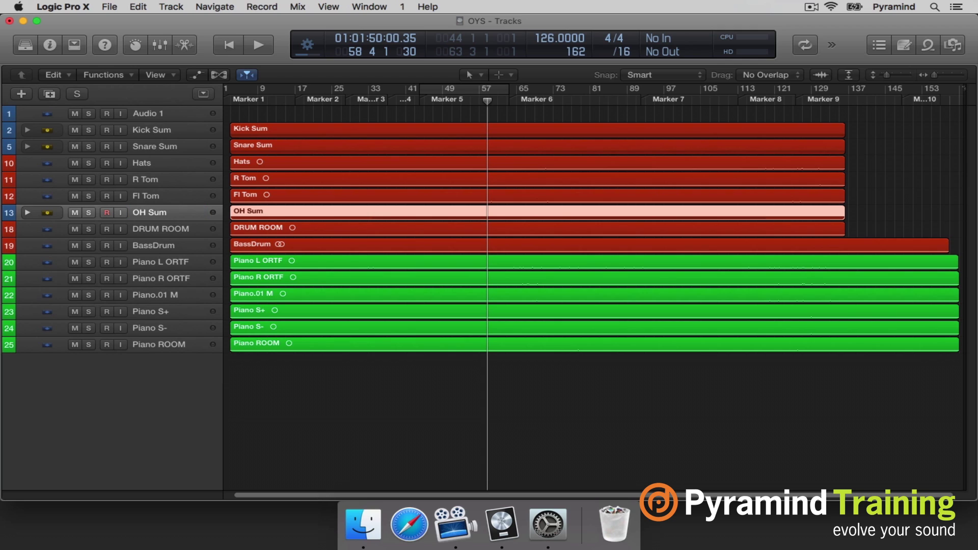